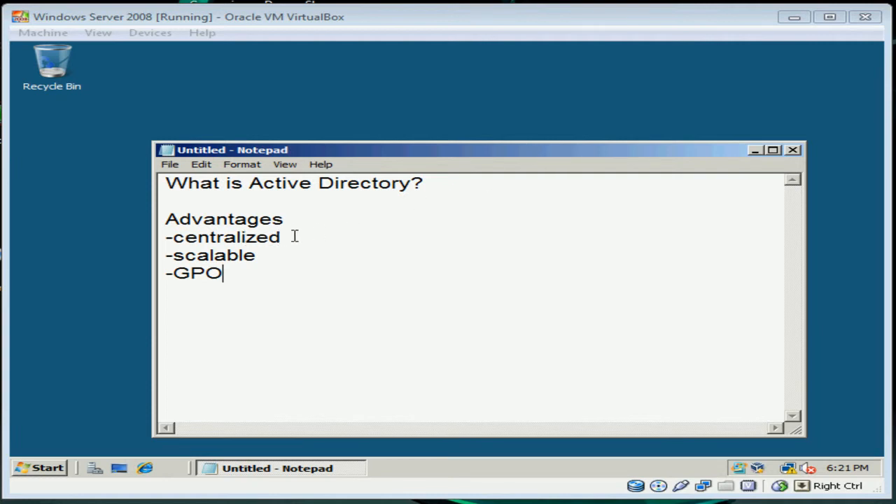
Highlight the advantages centralized, scalable and GPO in the Active Directory notes in turn.
left_click_drag(282, 237, 179, 239)
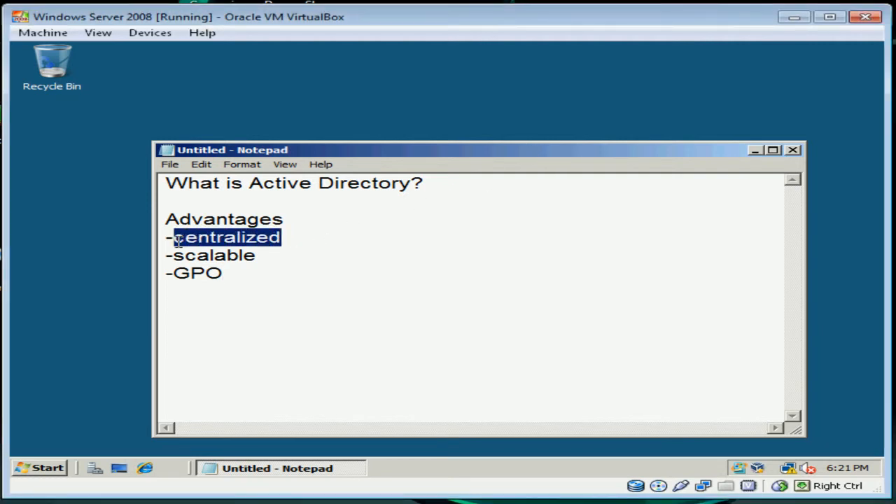
left_click(315, 240)
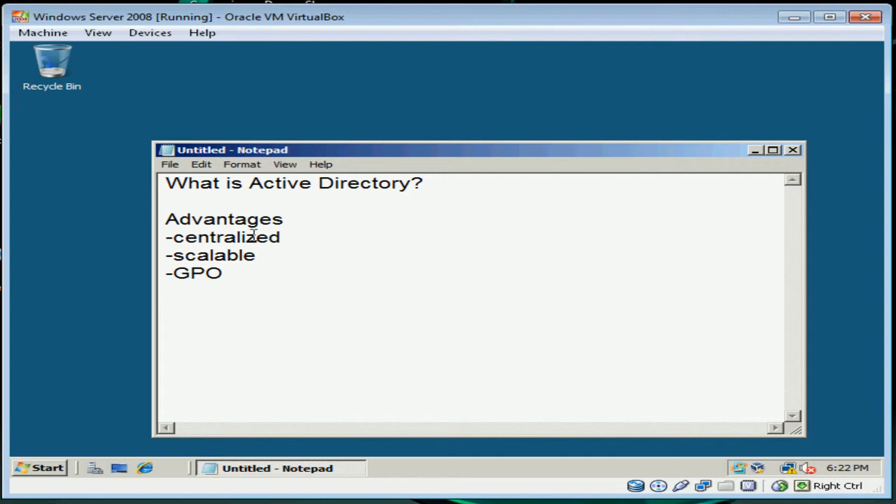
left_click_drag(268, 258, 174, 256)
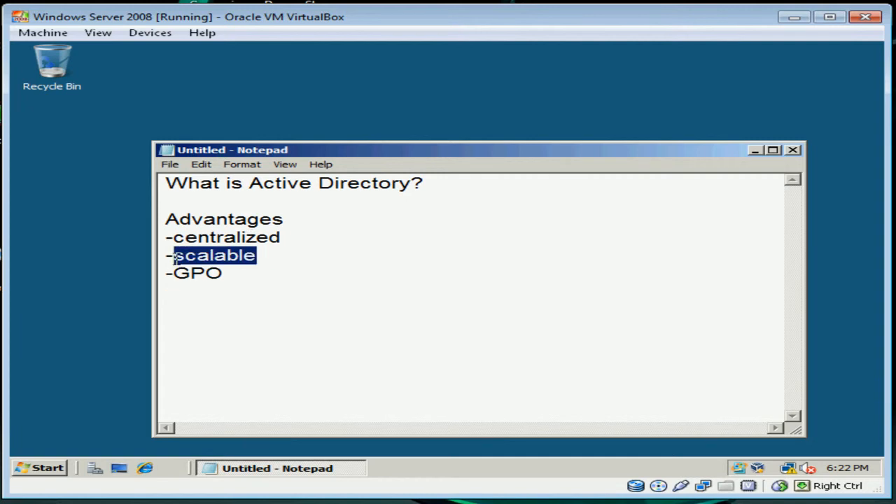
left_click(374, 255)
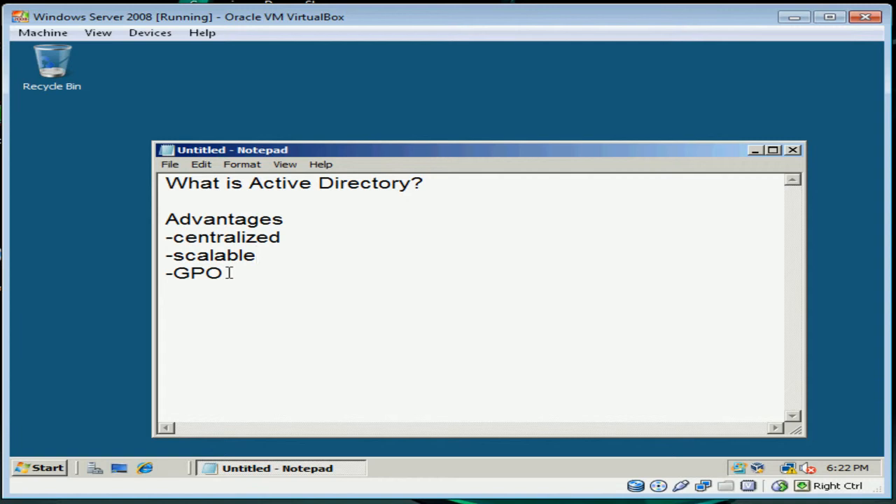
left_click_drag(229, 273, 168, 275)
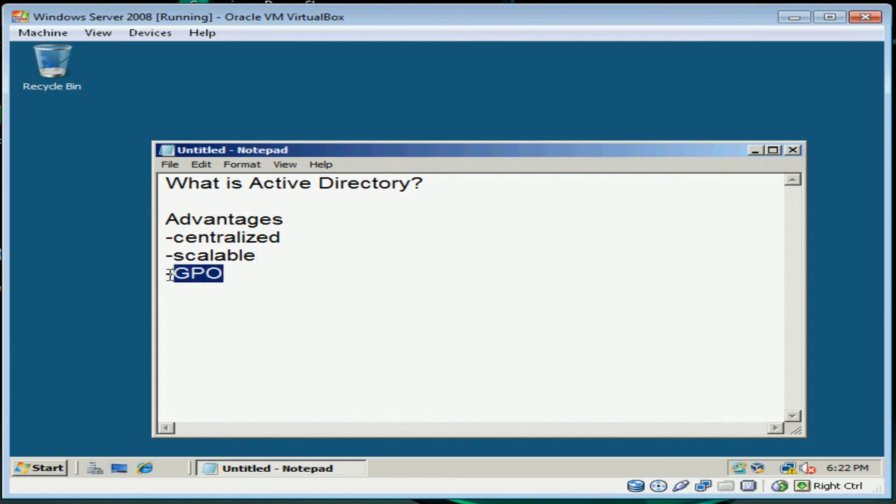
left_click(260, 280)
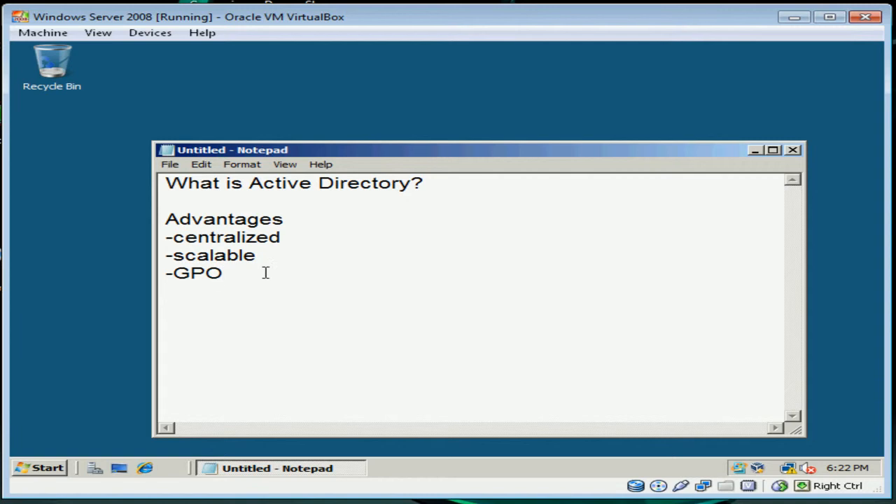
left_click(40, 471)
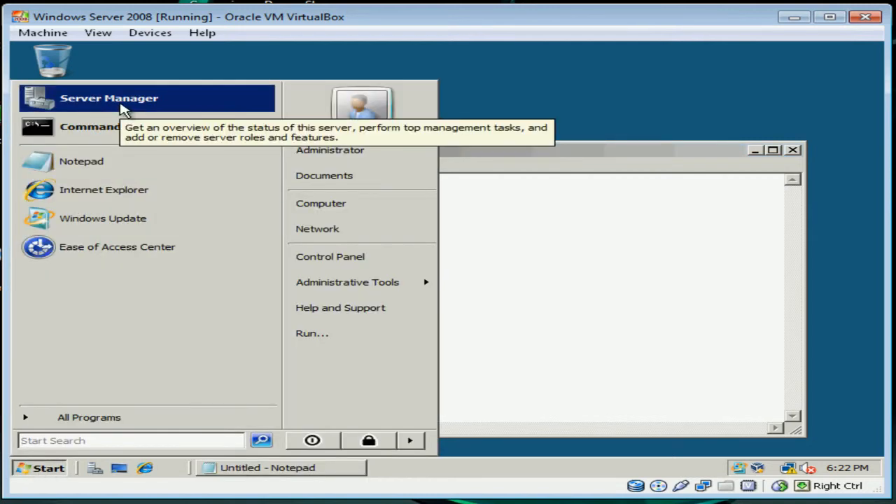
Close Notepad without saving and run dcpromo from an administrator Command Prompt.
left_click(797, 151)
left_click(506, 263)
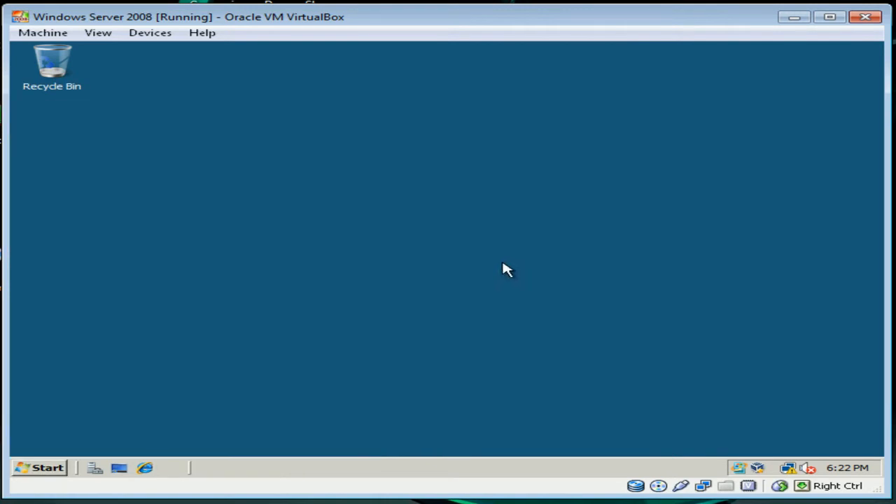
left_click(24, 474)
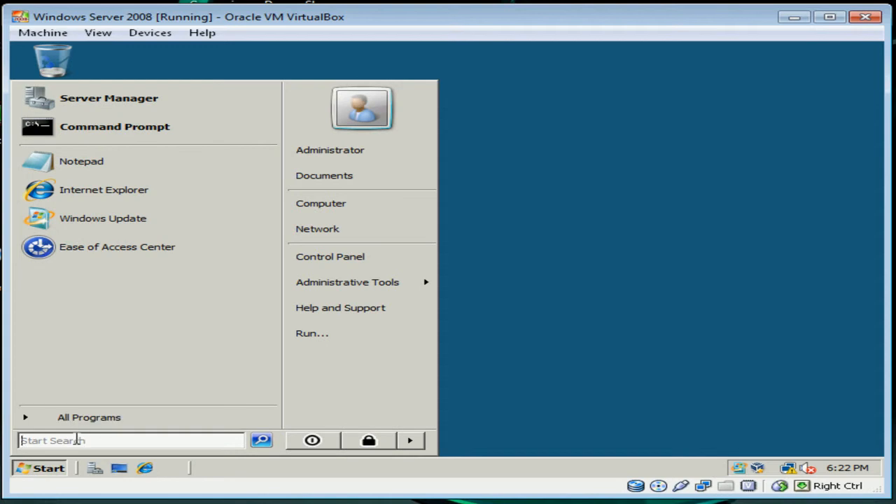
left_click(150, 139)
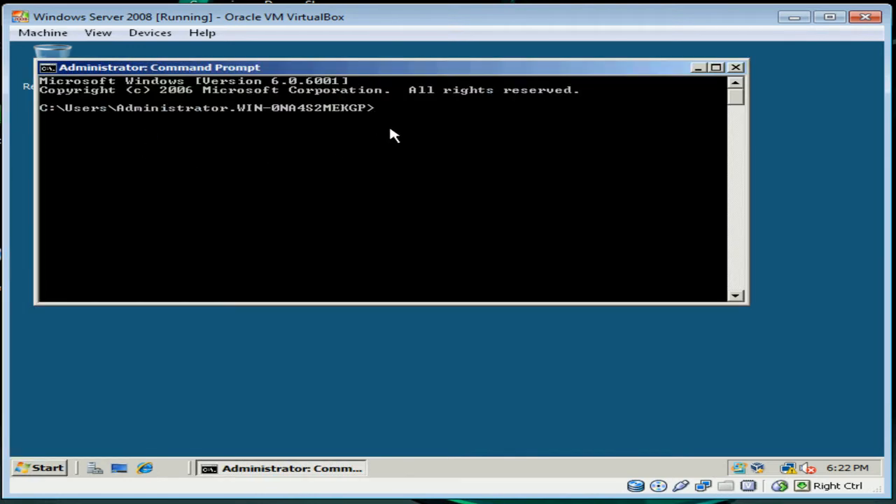
type("dcpromo")
key("Return")
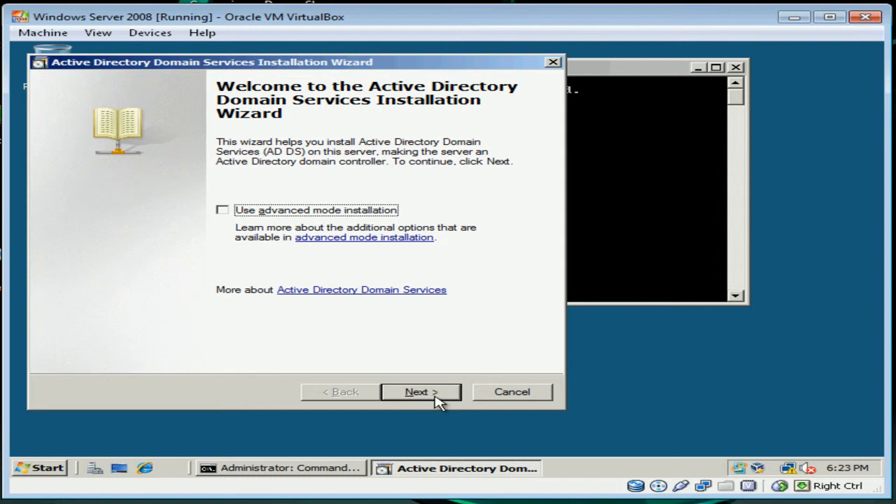
Get past the welcome and compatibility pages, letting the wizard install DNS Server automatically.
left_click(436, 398)
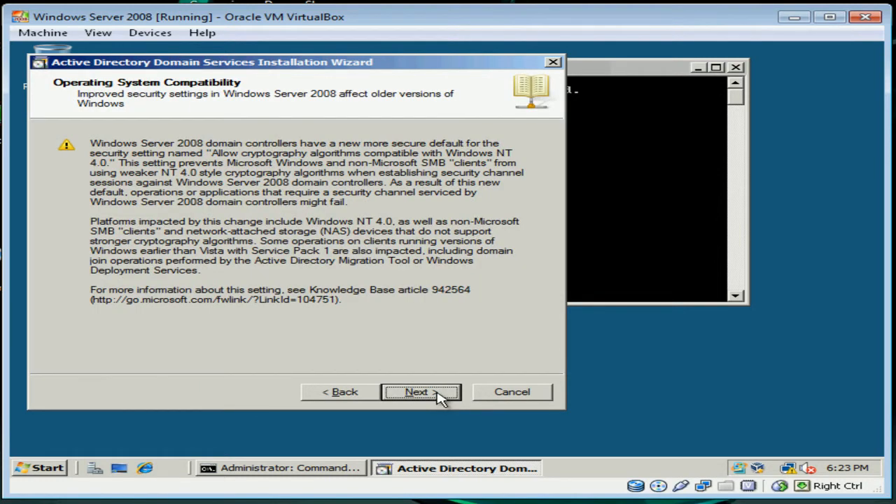
left_click(438, 398)
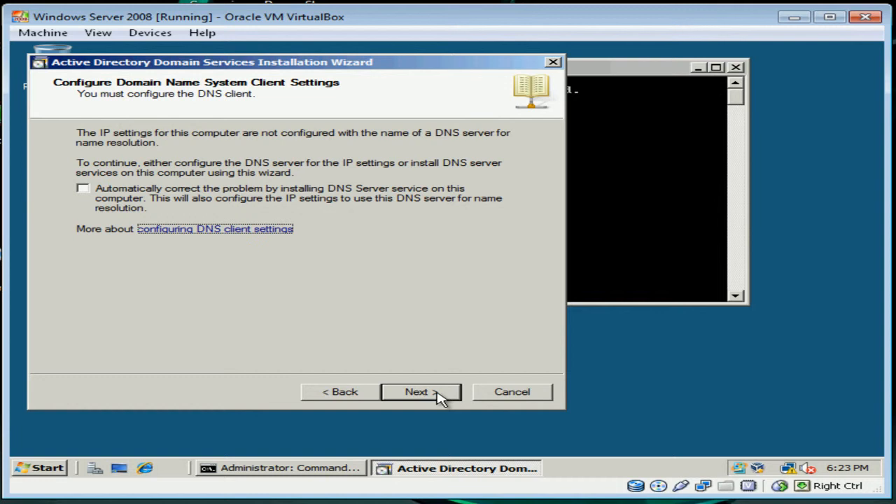
left_click(438, 397)
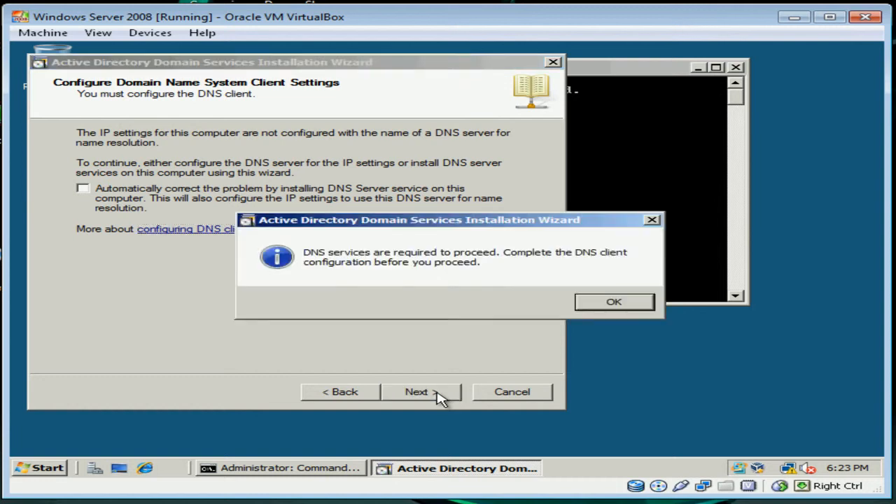
left_click(611, 309)
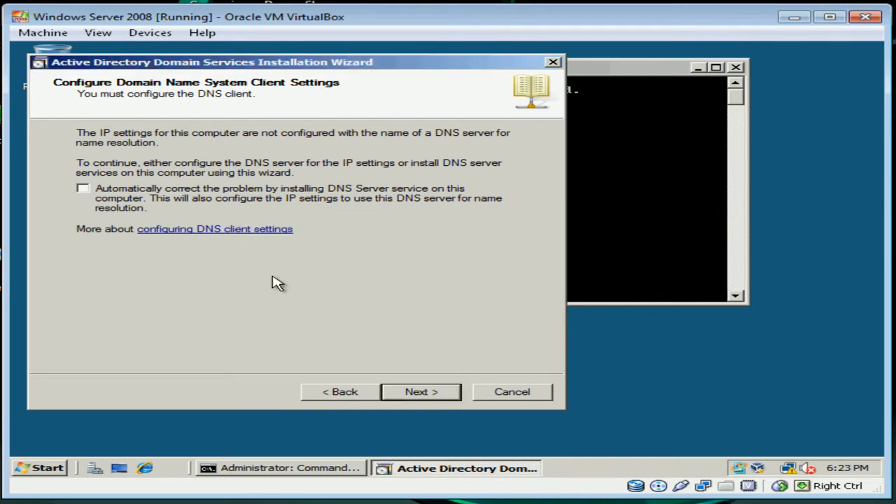
left_click(124, 196)
left_click(434, 396)
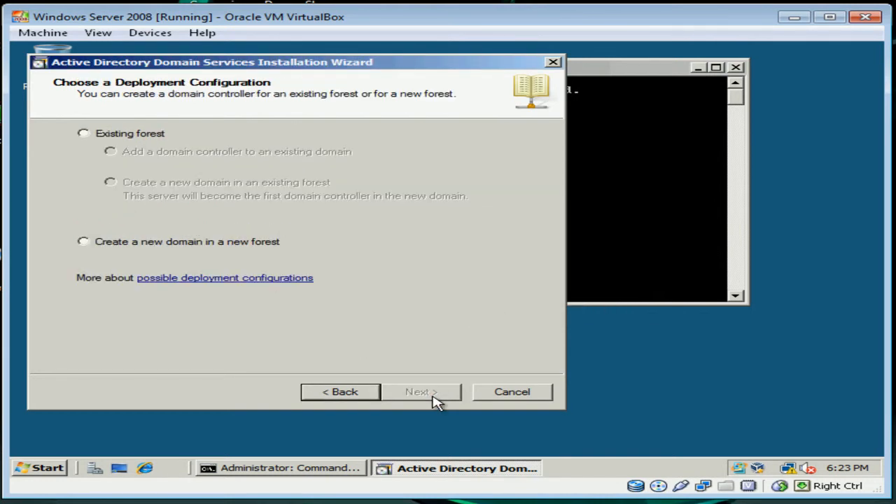
Choose to create a new domain in a new forest and continue.
left_click(84, 134)
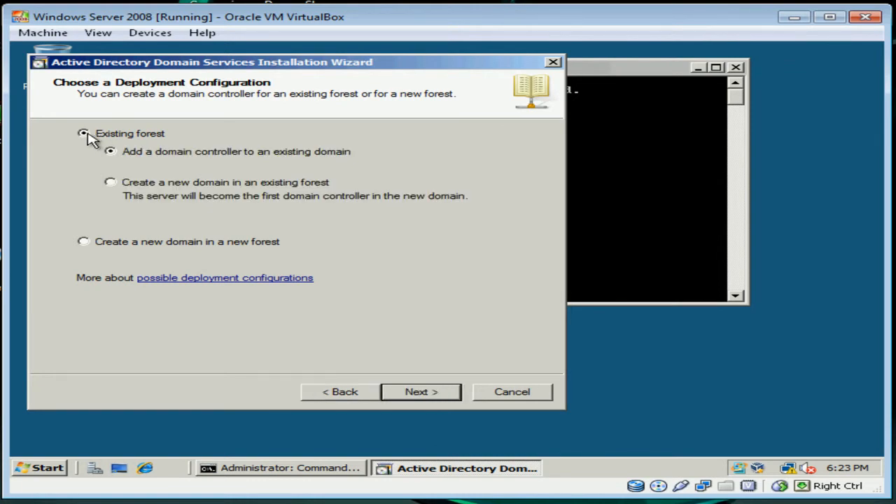
left_click(84, 242)
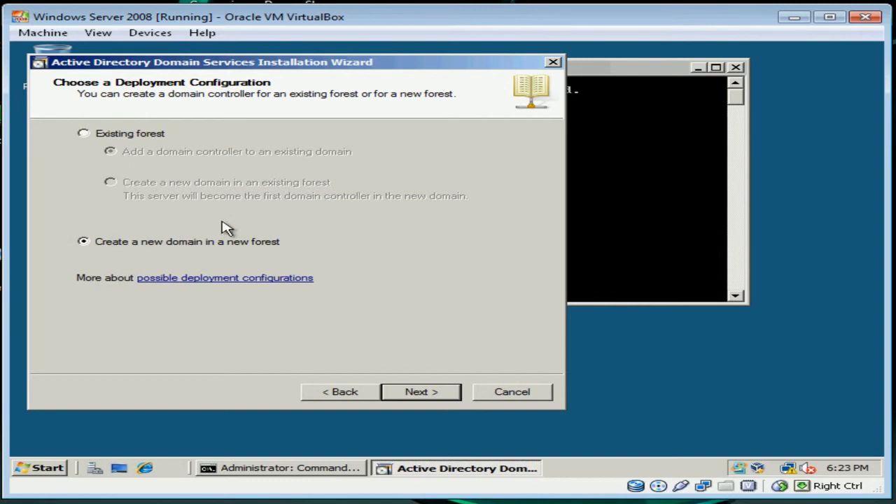
left_click(434, 395)
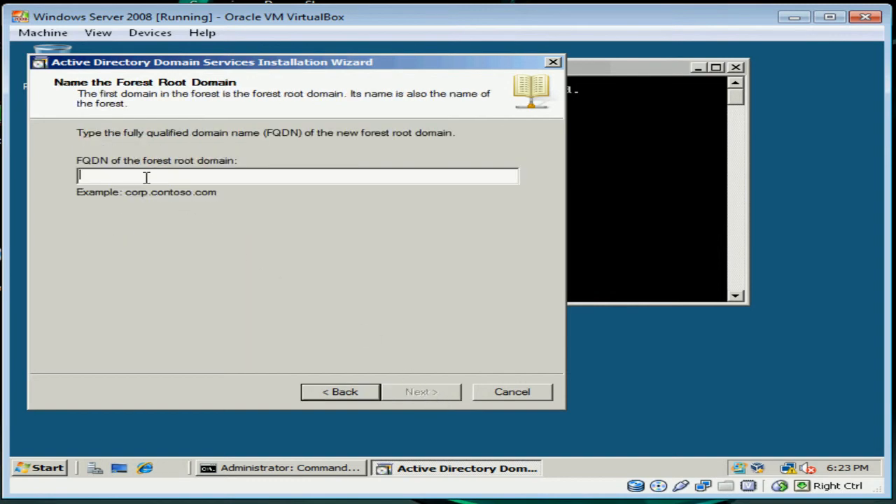
Name the forest root domain gyandeo.com and let the wizard verify the name.
type("gyandeo.com")
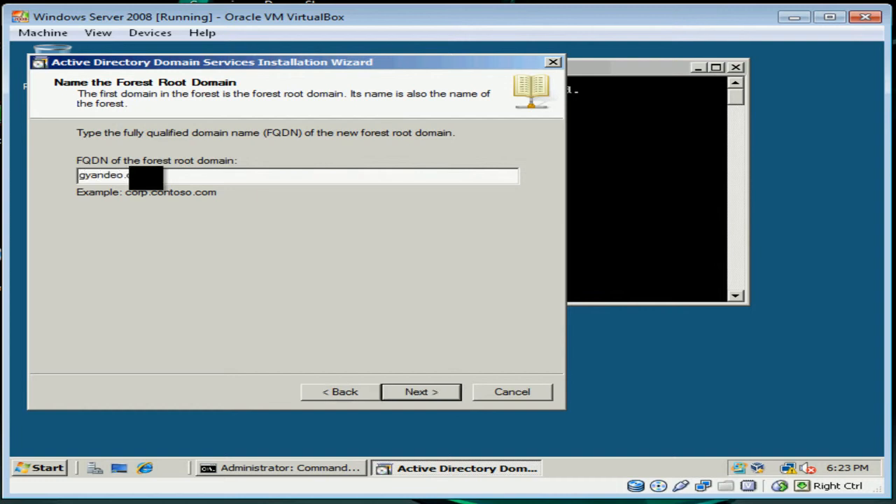
left_click(420, 392)
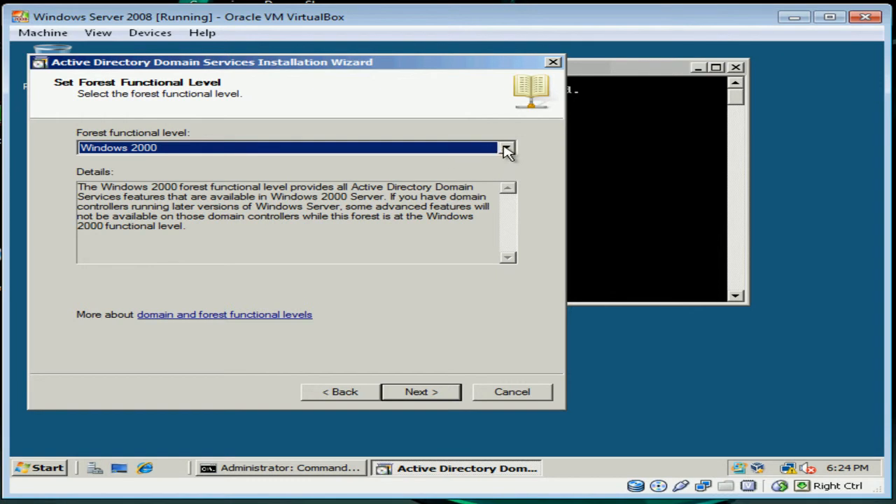
Raise the forest functional level from Windows 2000 to Windows Server 2008.
left_click(508, 151)
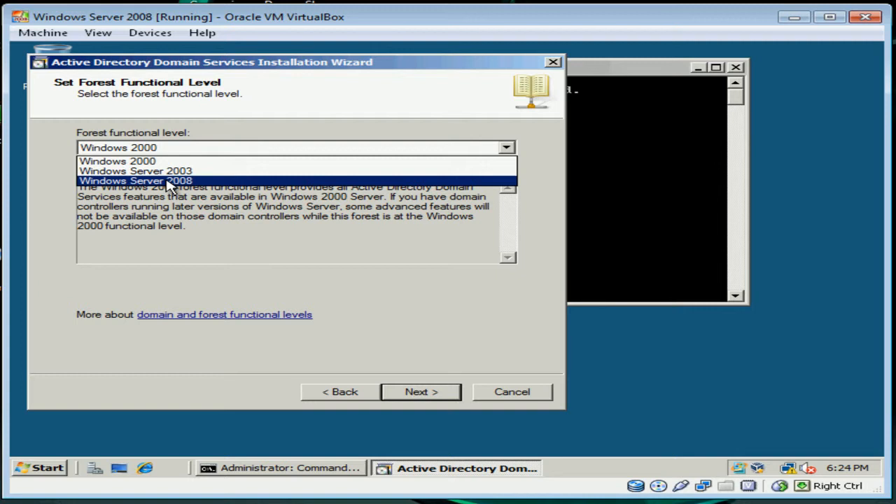
left_click(168, 184)
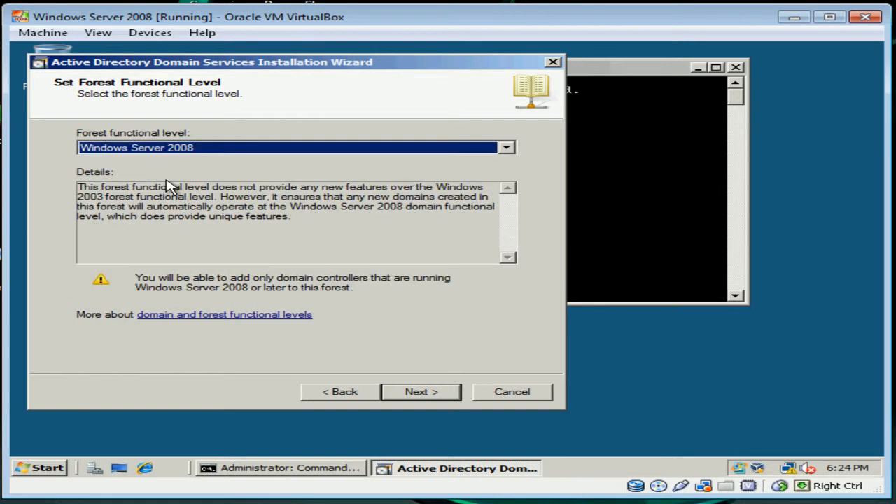
left_click(418, 394)
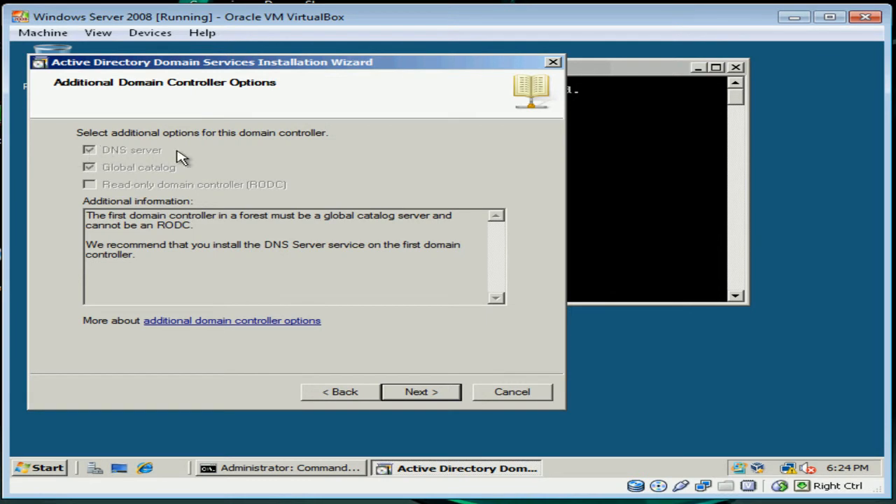
Open the Local Area Connection properties via the Network and Sharing Center.
right_click(789, 465)
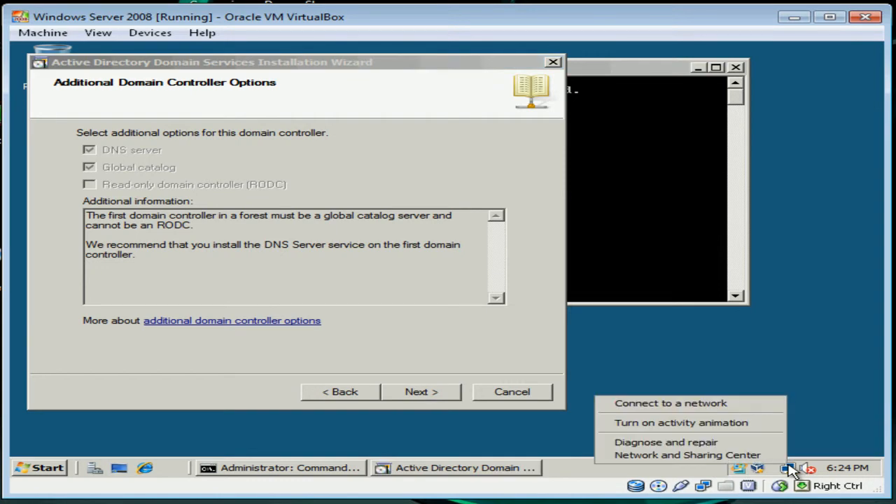
left_click(736, 455)
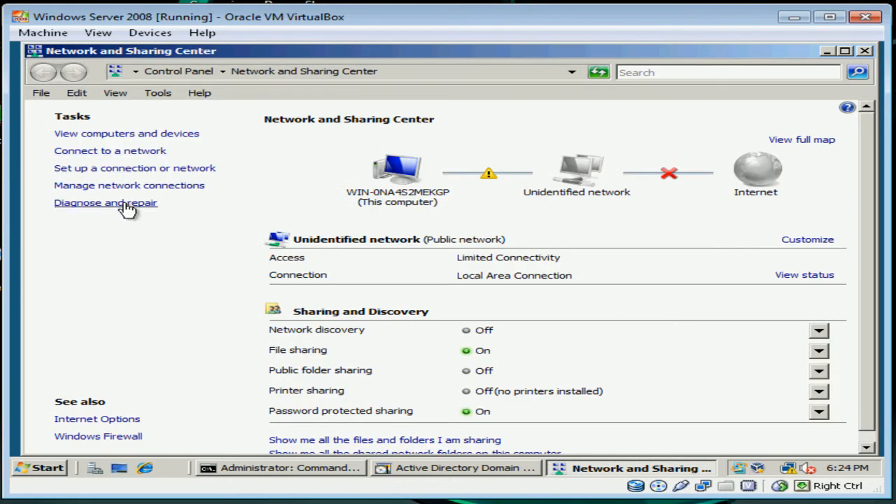
left_click(129, 185)
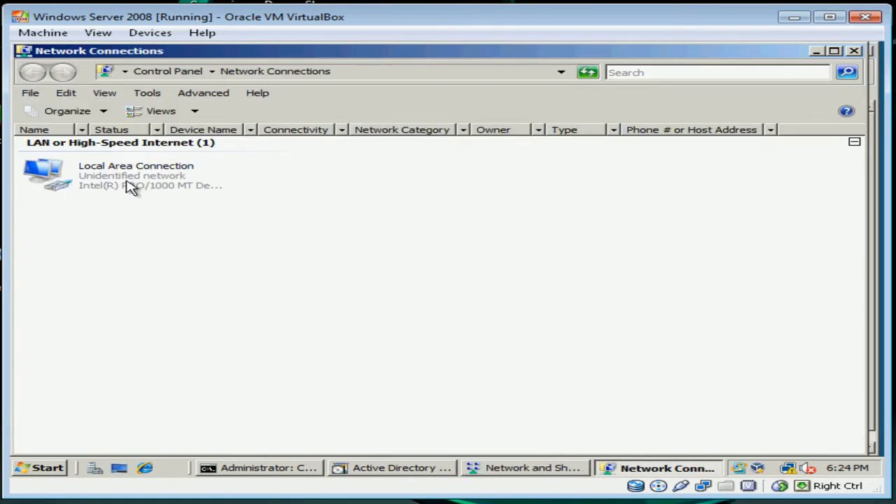
left_click(129, 186)
right_click(127, 182)
left_click(197, 298)
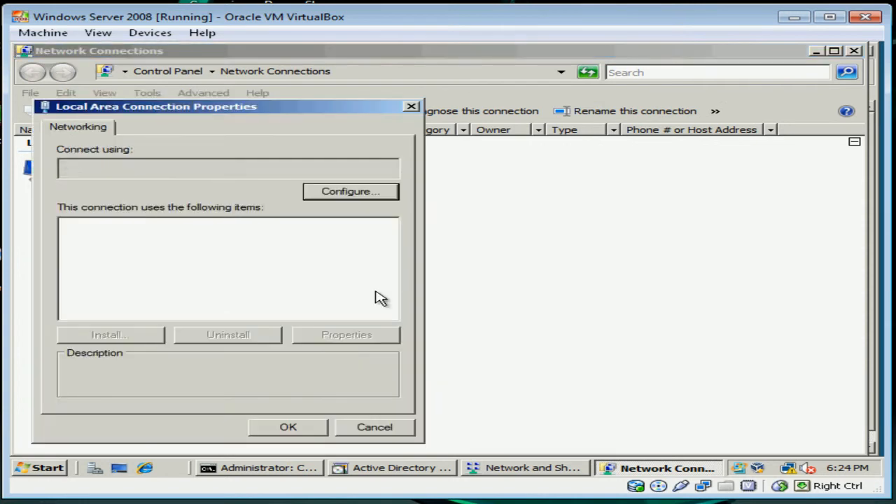
Open the Internet Protocol Version 4 (TCP/IPv4) properties, leaving IPv6 unticked.
left_click(235, 280)
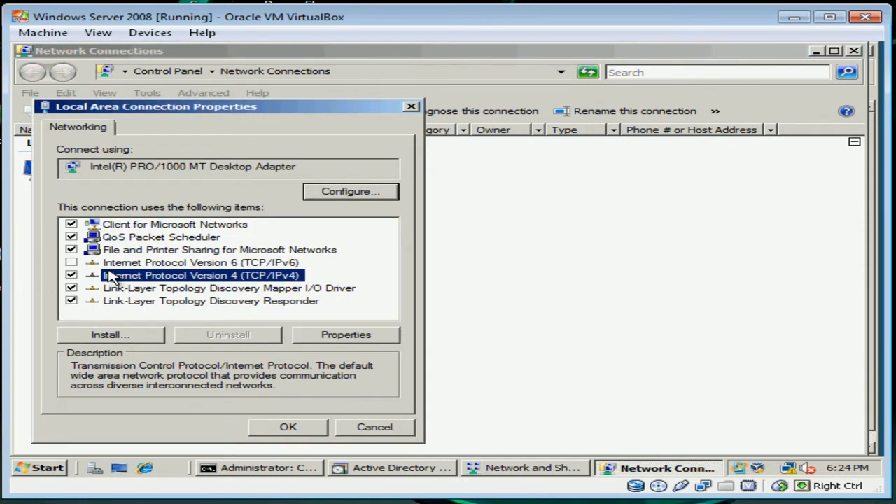
left_click(72, 262)
left_click(72, 263)
left_click(167, 278)
left_click(361, 336)
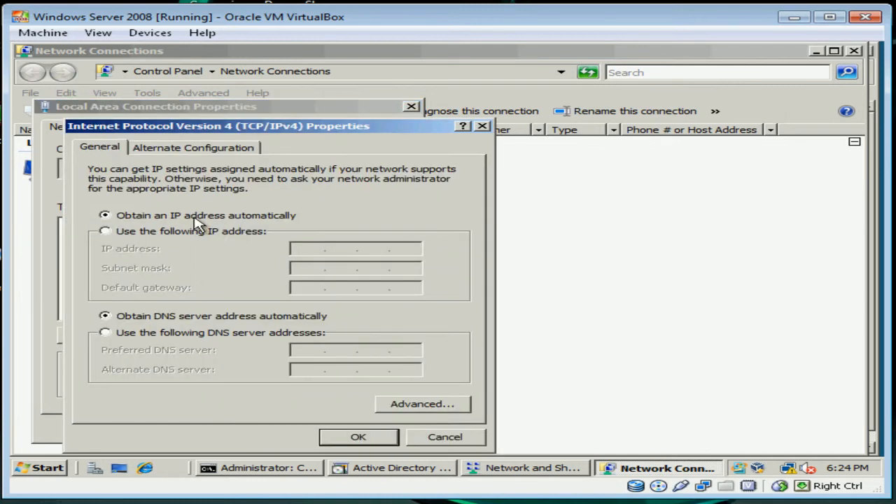
Assign static IP 192.168.0.1, mask 255.255.255.0, gateway 192.168.0.1 and preferred DNS 127.0.0.1.
left_click(120, 234)
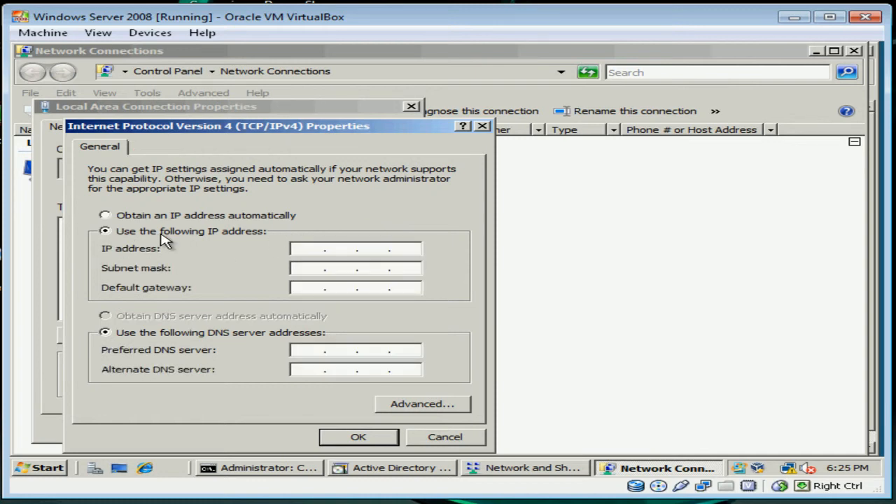
left_click(303, 247)
type("192 . 168 . 0 . 1")
left_click(333, 267)
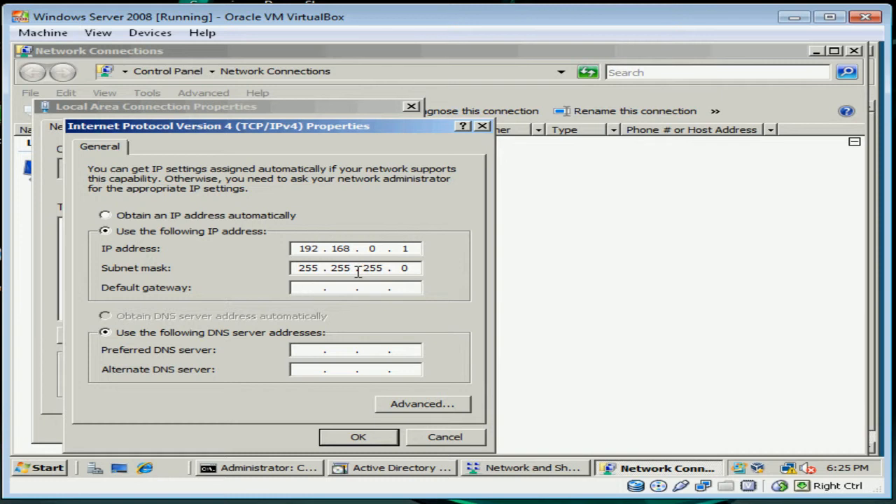
type("192")
type("168")
type("0")
type("1")
left_click(302, 350)
type("12700")
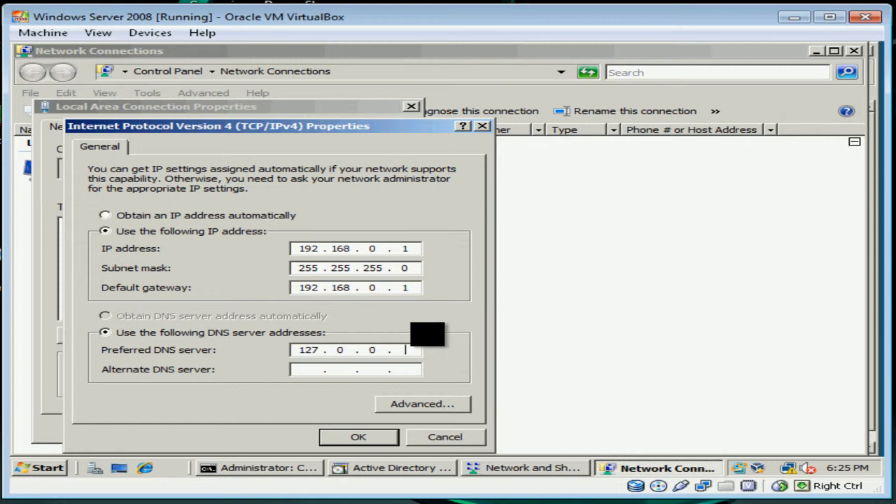
left_click(361, 440)
left_click(287, 426)
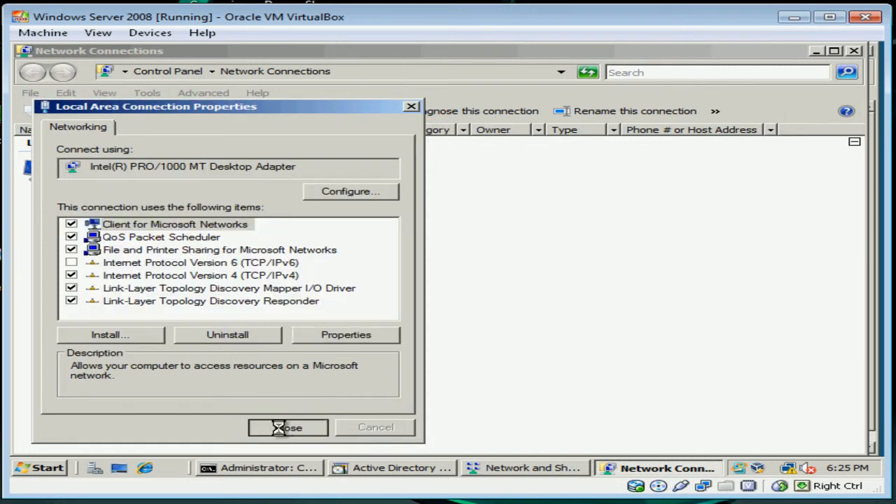
left_click(854, 51)
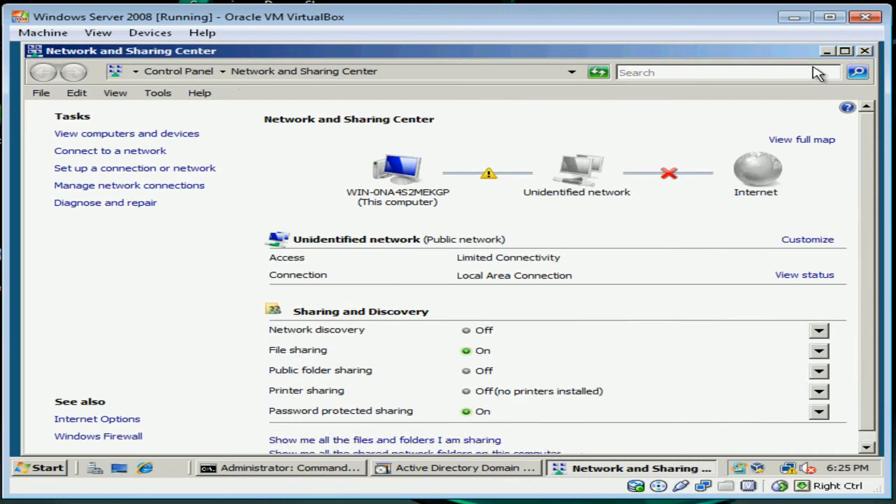
Close Network and Sharing Center and accept the DNS delegation warning in the wizard.
left_click(866, 51)
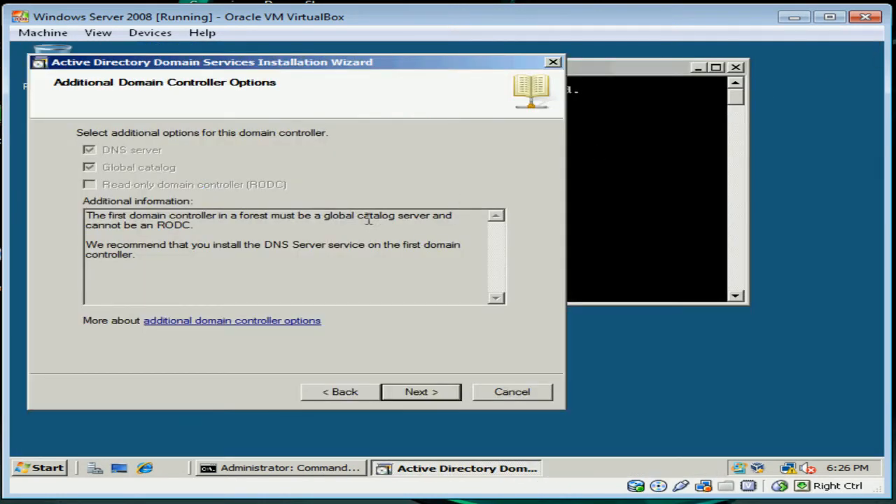
left_click(439, 394)
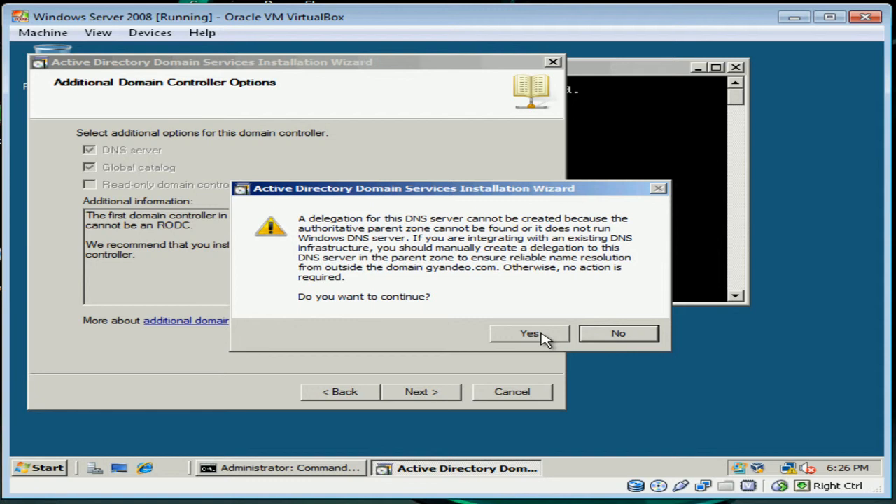
left_click(617, 335)
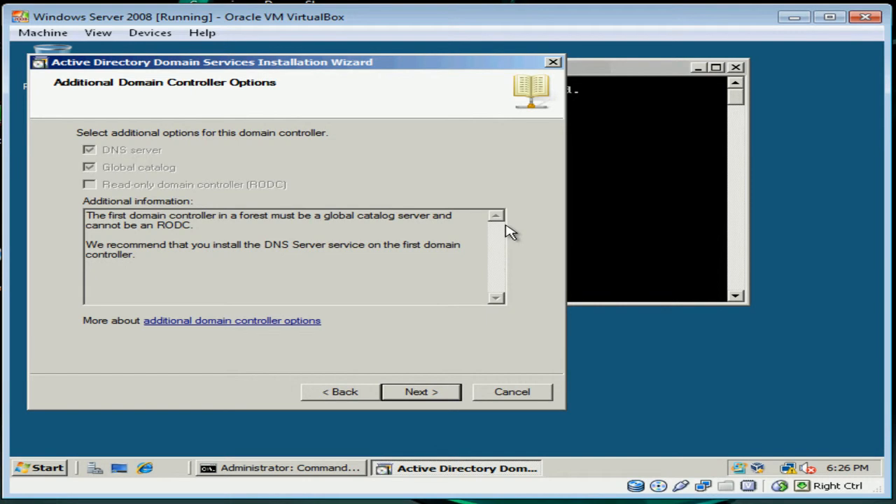
left_click(422, 395)
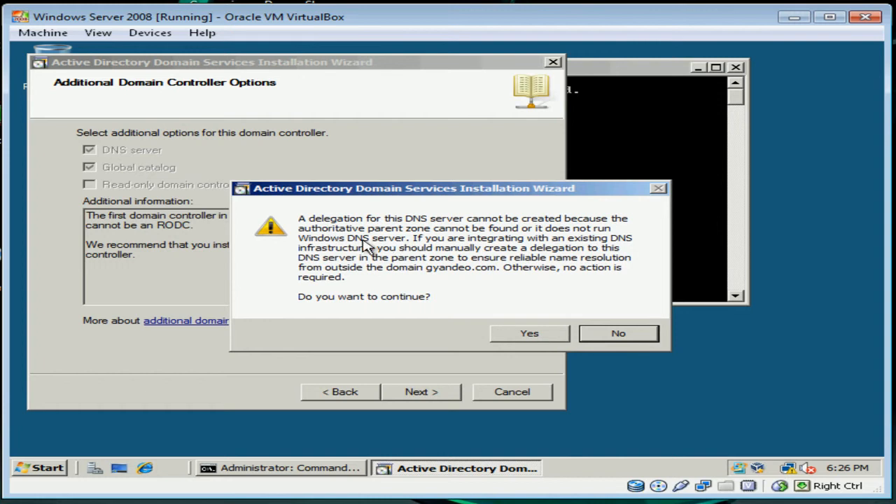
left_click(529, 335)
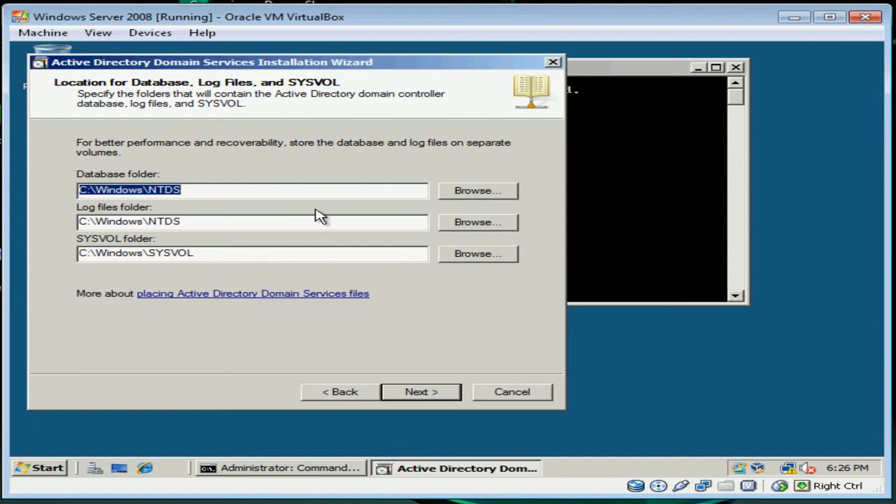
Keep the default database, log files and SYSVOL folder locations.
left_click(260, 188)
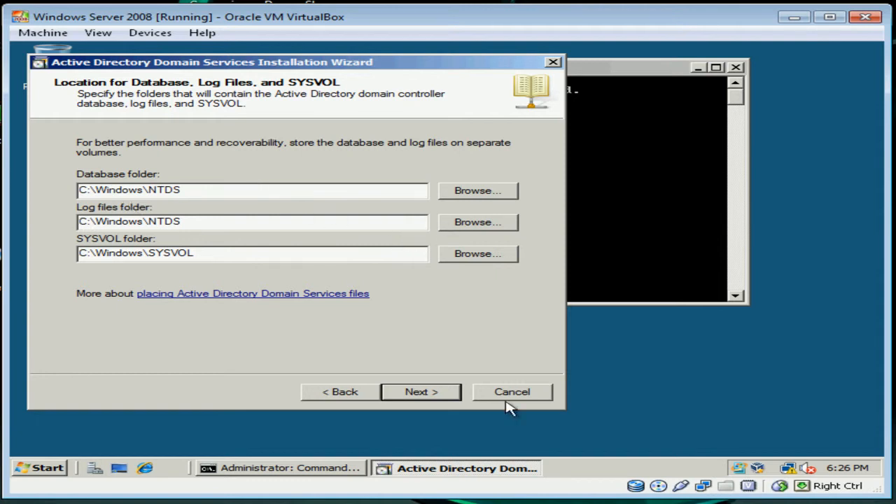
left_click(425, 395)
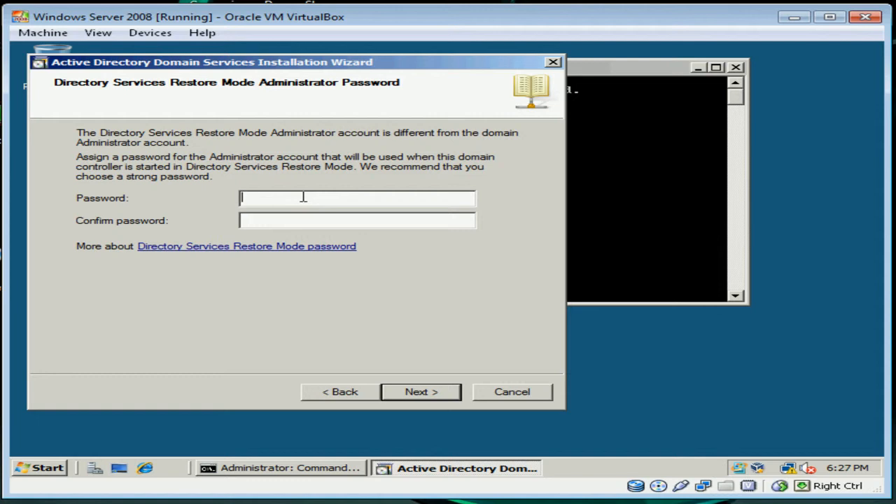
Enter and confirm the Directory Services Restore Mode Administrator password.
type("P")
type("•••••")
key("Tab")
type("•••••••••")
left_click(442, 394)
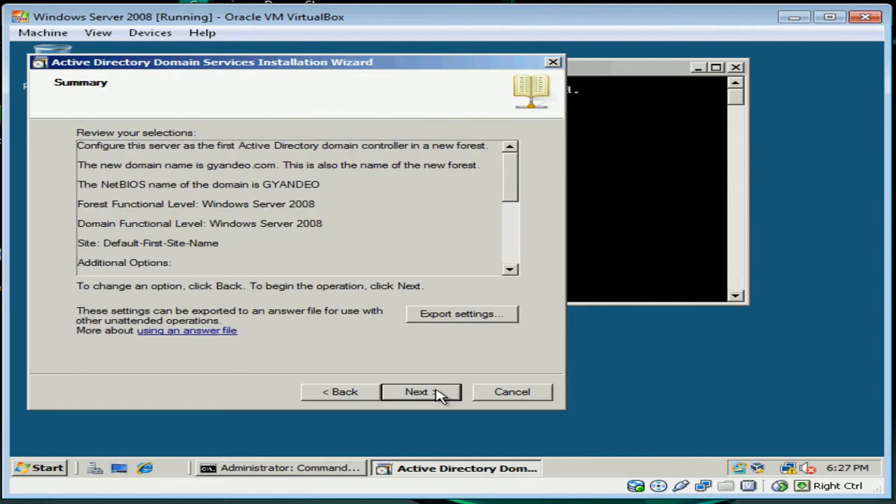
Export the wizard's settings as answer file 'test.xt' to Documents and acknowledge the confirmation.
left_click(462, 314)
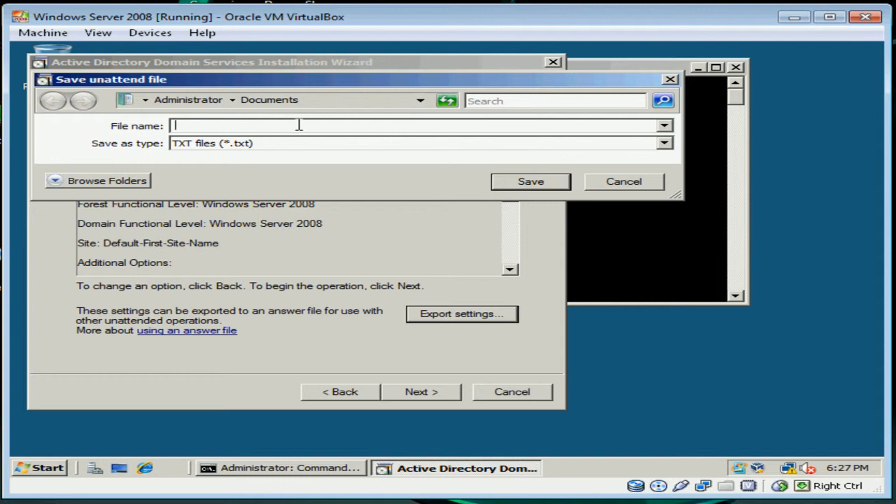
type("test")
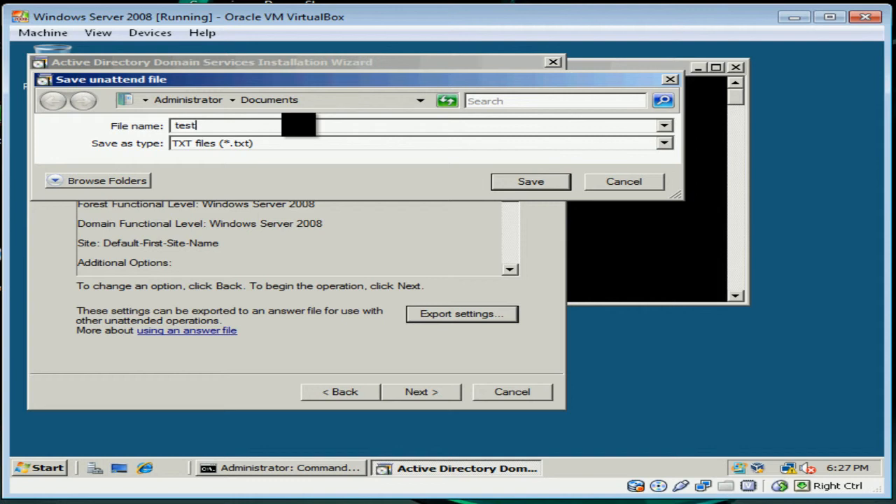
type(".xt")
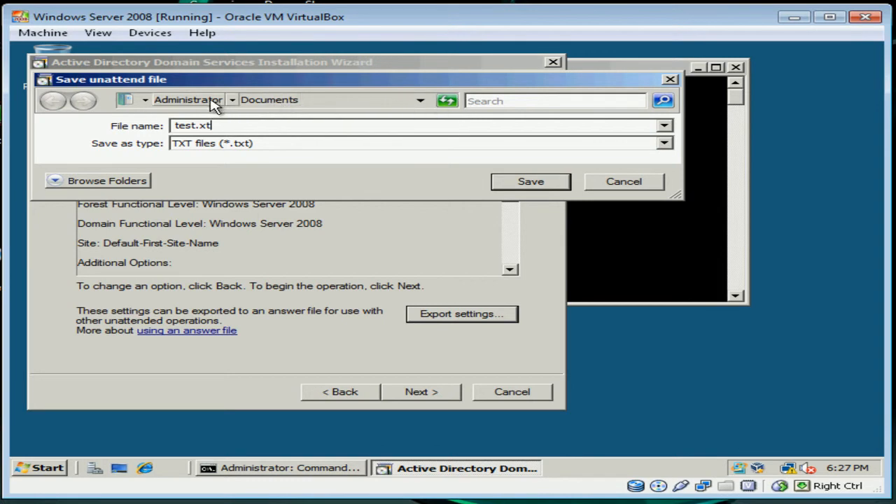
left_click(251, 101)
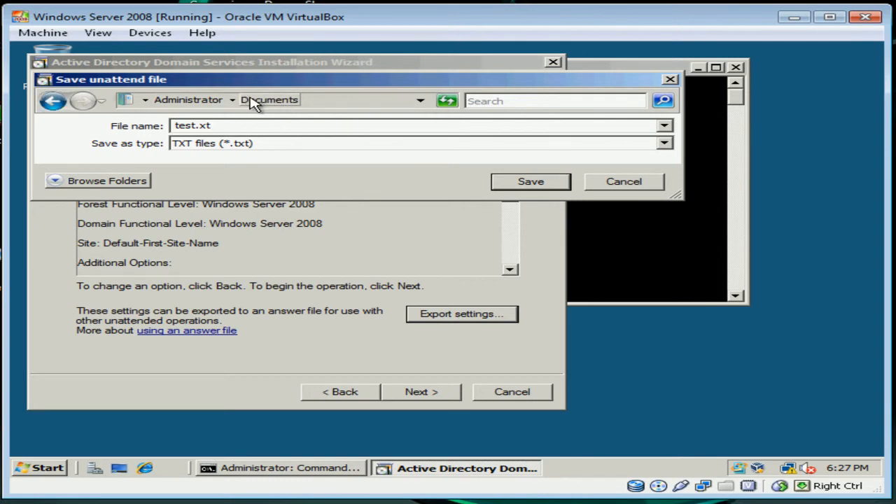
left_click(533, 183)
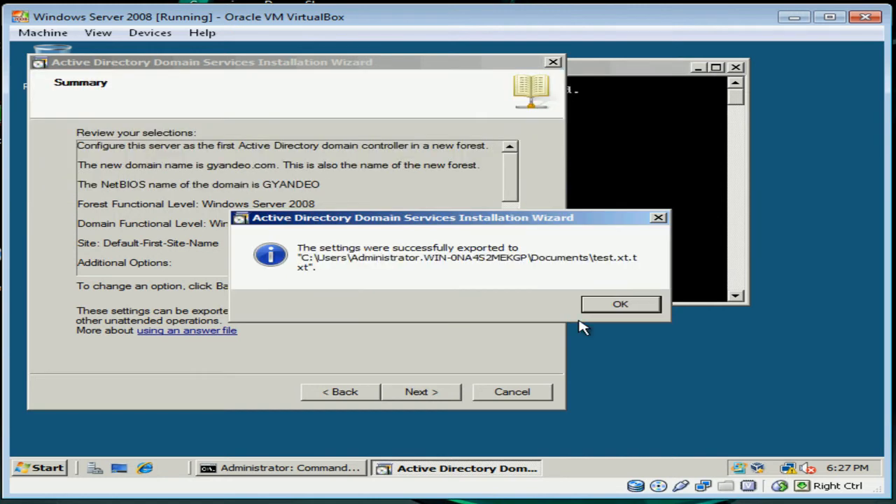
left_click(628, 308)
left_click(395, 225)
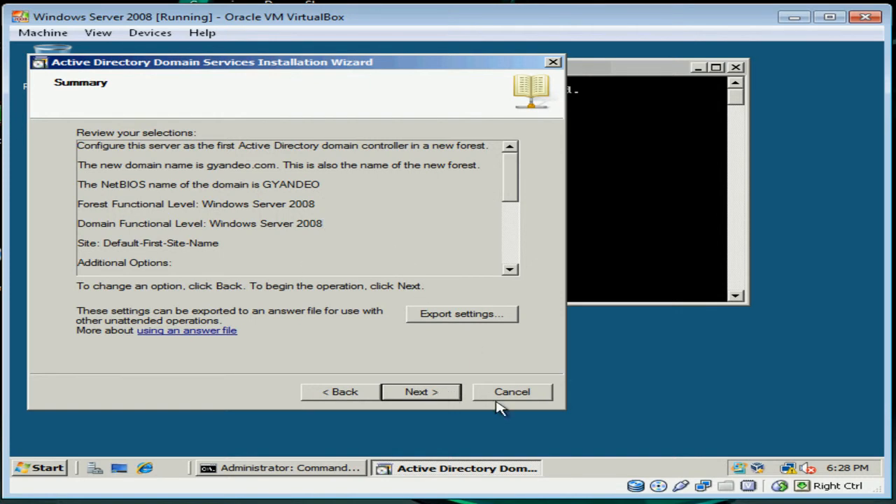
Run the AD DS installation for gyandeo.com from the Summary page and finish the wizard.
left_click(417, 394)
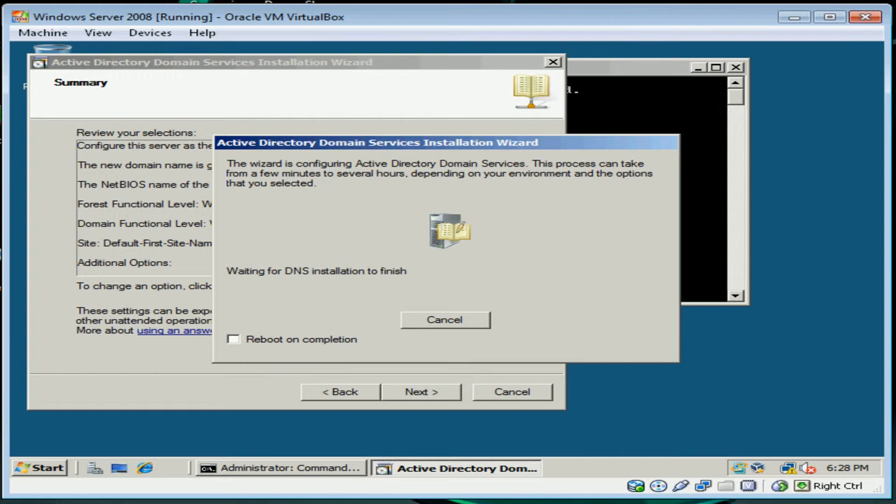
key("F9")
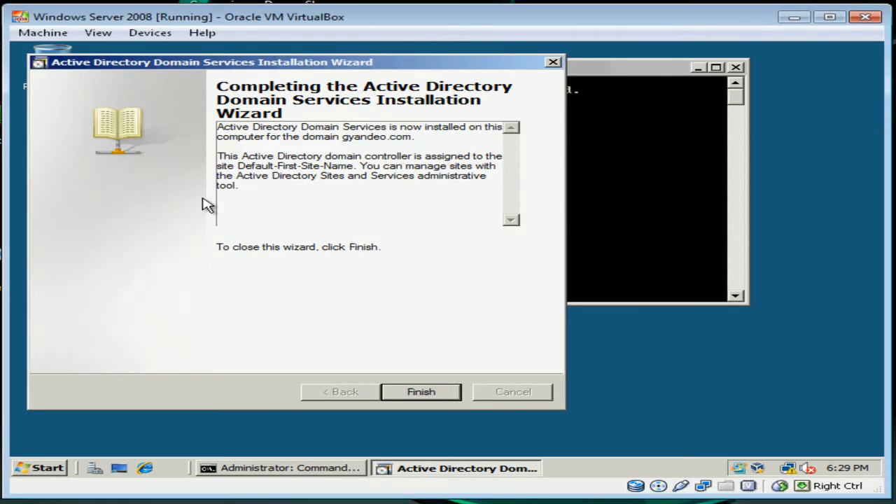
left_click(438, 393)
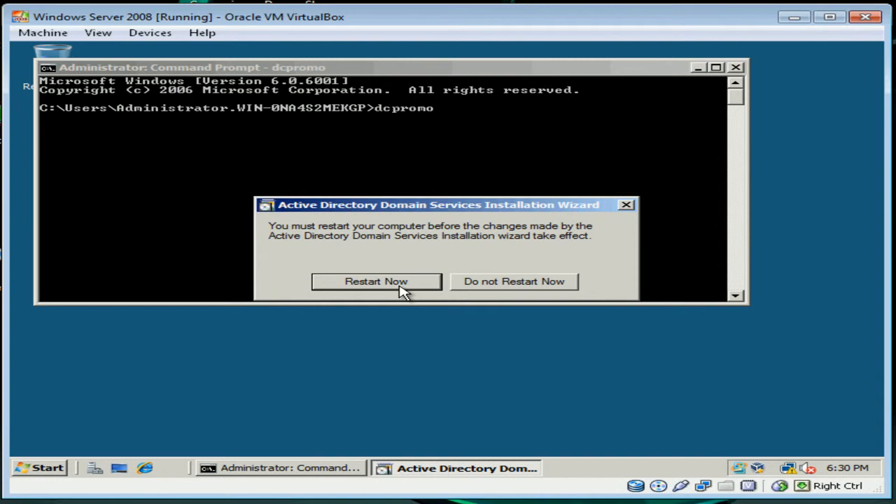
Restart the server, log on as Administrator with the account password, and dismiss Initial Configuration Tasks.
left_click(389, 503)
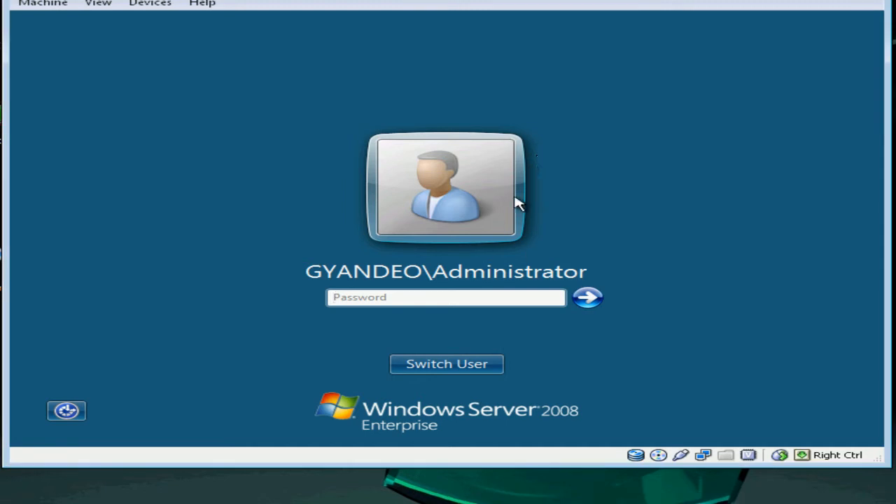
left_click(423, 296)
type("P•••••")
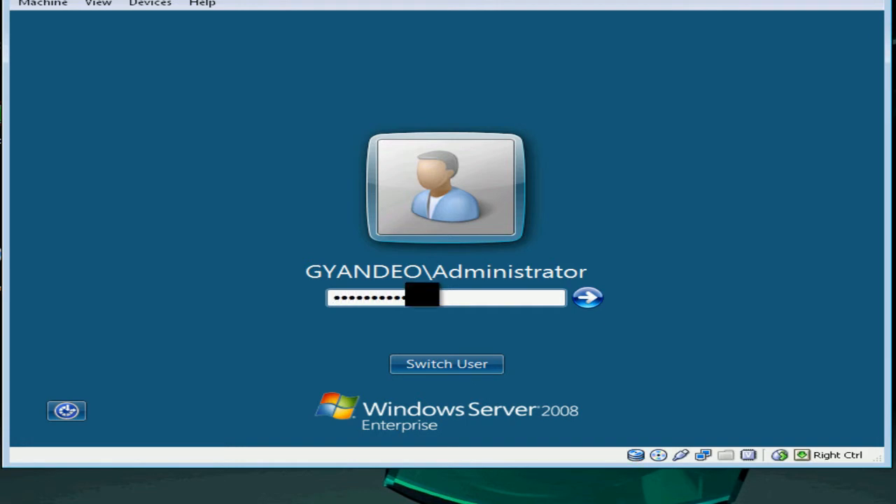
key("Return")
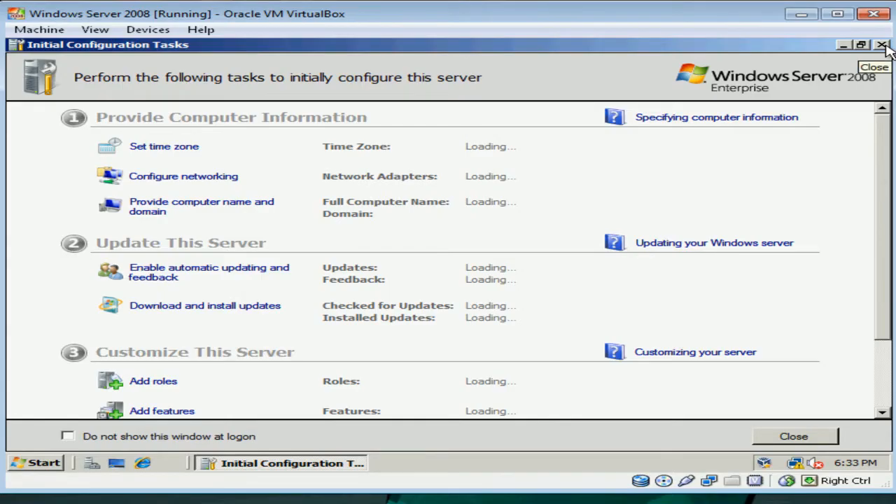
left_click(883, 45)
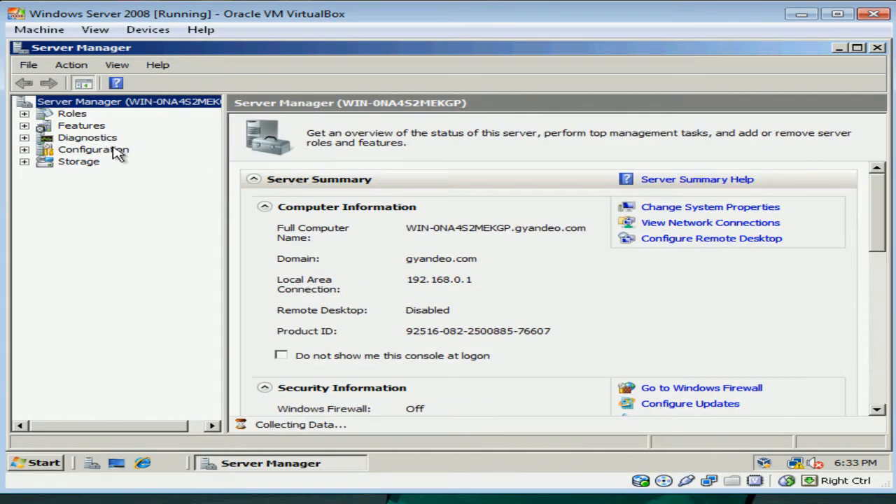
Confirm domain gyandeo.com, then expand Roles > DNS Server to view Forward and Reverse Lookup Zones.
left_click(449, 260)
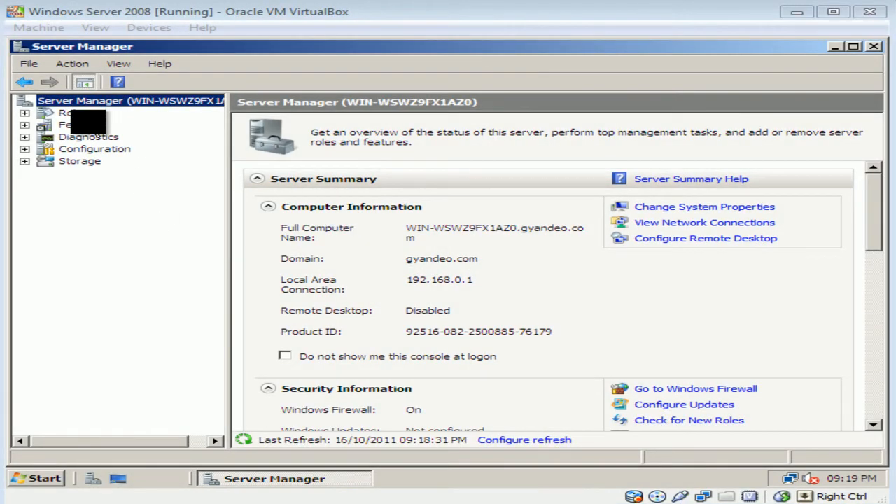
left_click(69, 111)
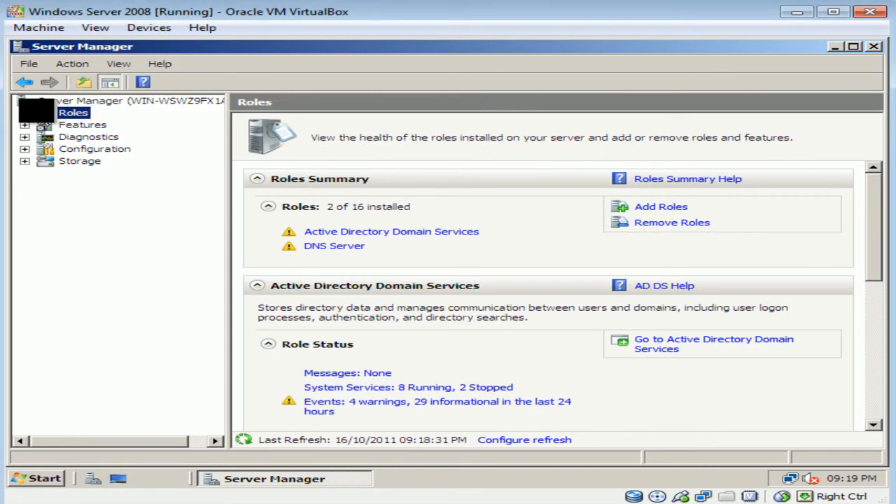
left_click(24, 113)
left_click(45, 137)
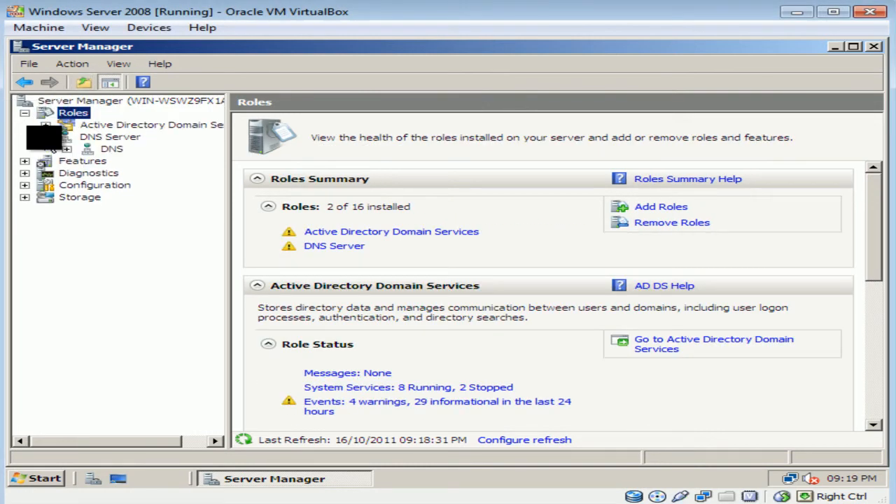
left_click(65, 149)
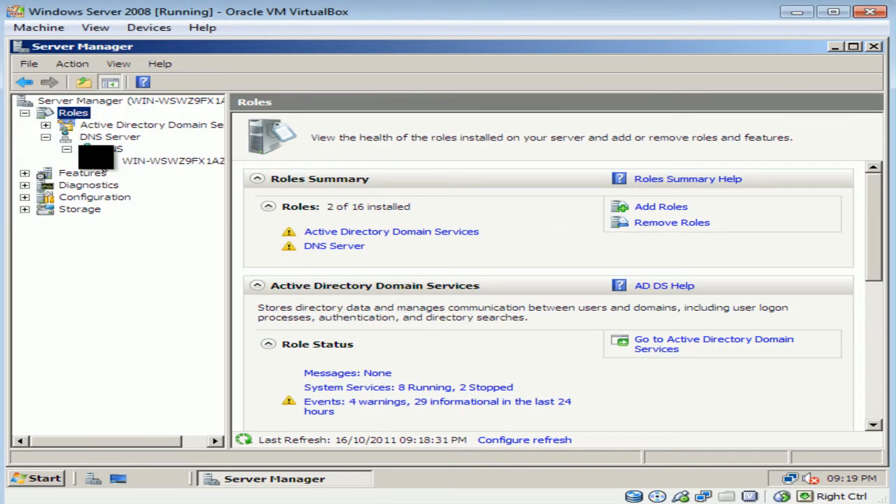
left_click(88, 161)
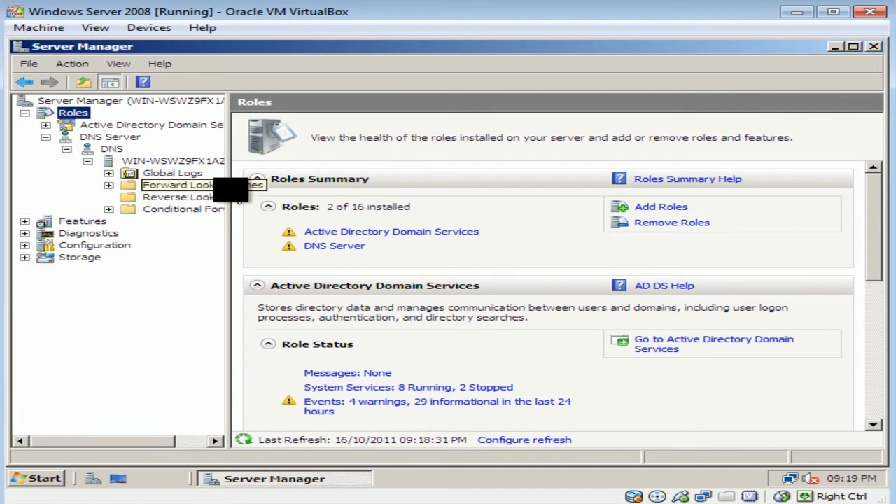
left_click_drag(229, 202, 261, 202)
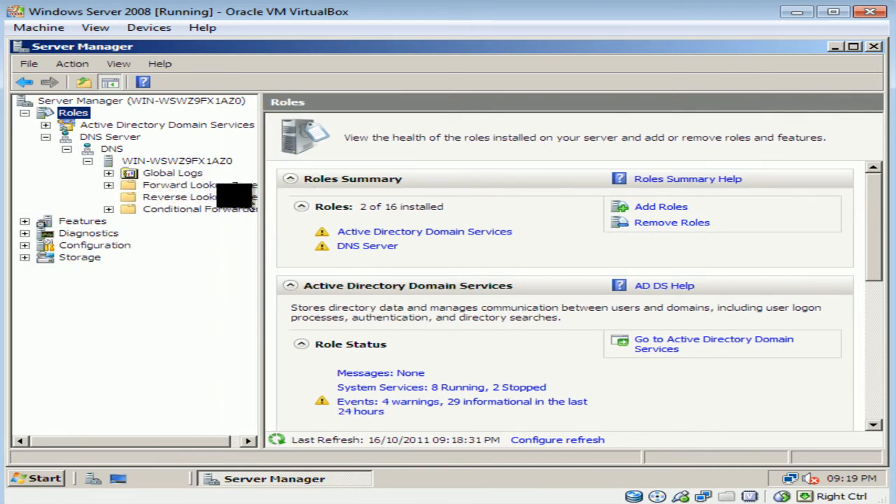
left_click(189, 185)
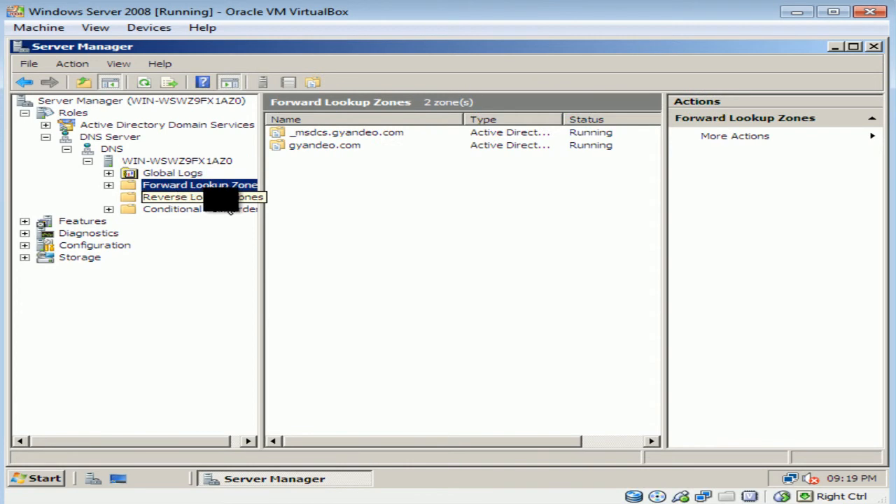
left_click(223, 199)
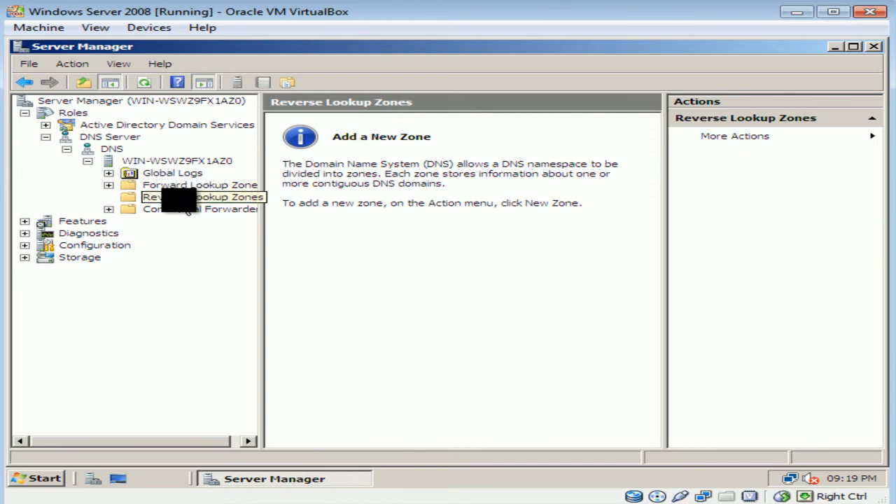
Create a primary AD-integrated IPv4 reverse zone for 192.168.0 with domain-wide replication and secure updates.
right_click(184, 197)
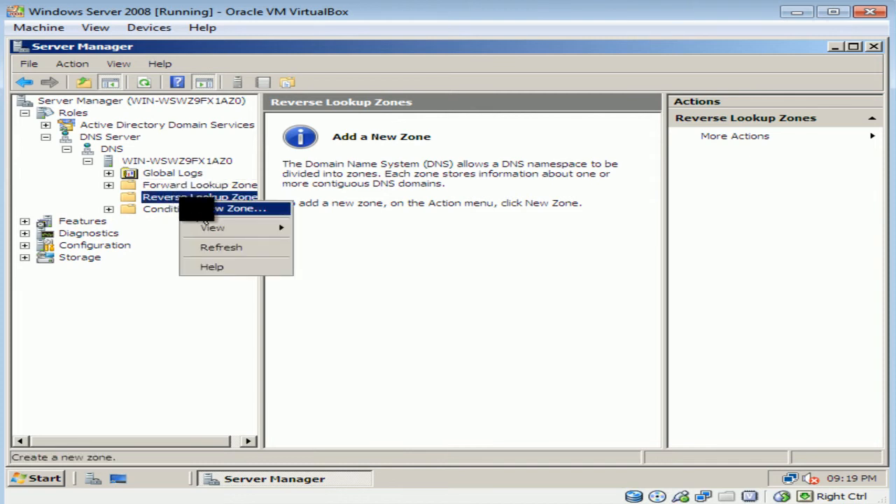
left_click(204, 208)
left_click(427, 320)
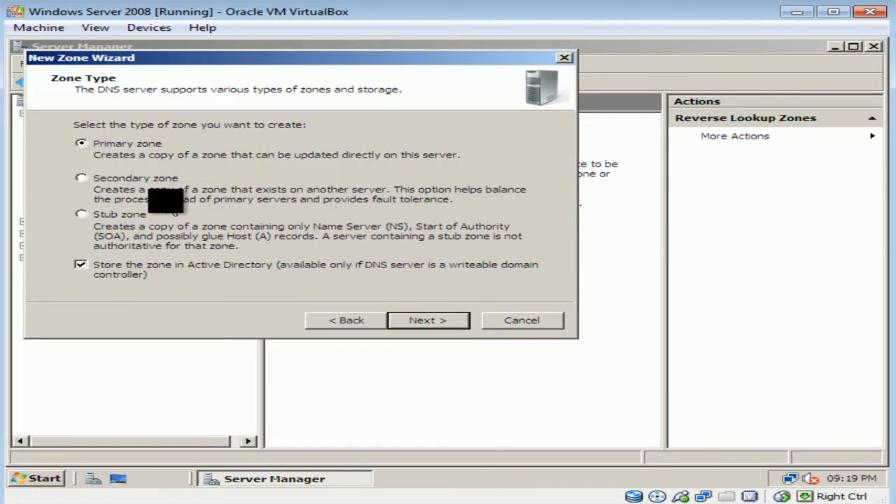
left_click(433, 326)
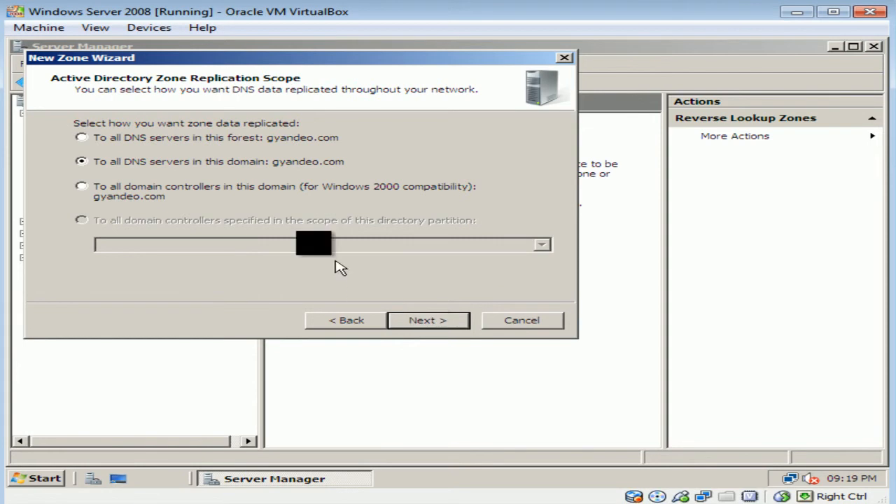
left_click(450, 329)
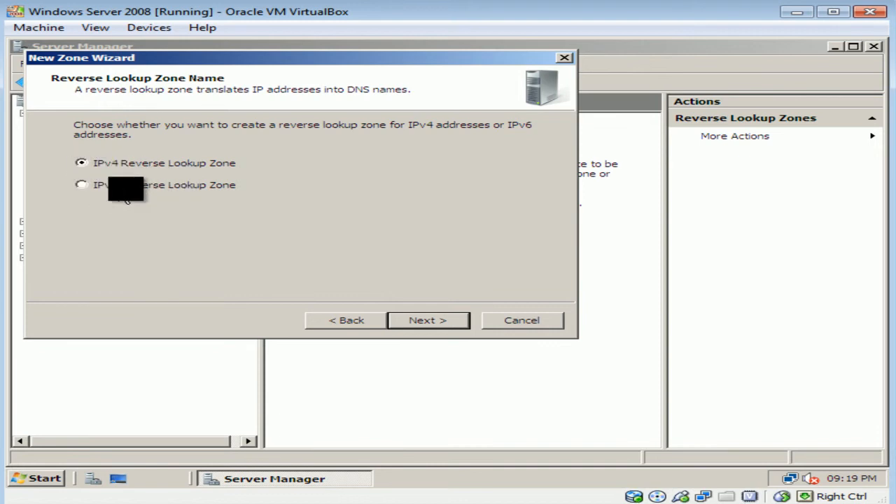
left_click(439, 322)
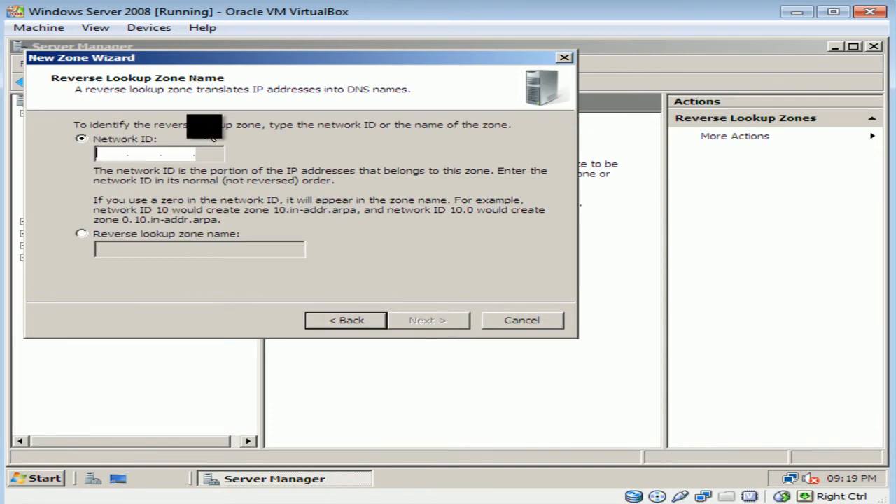
type("192.168.")
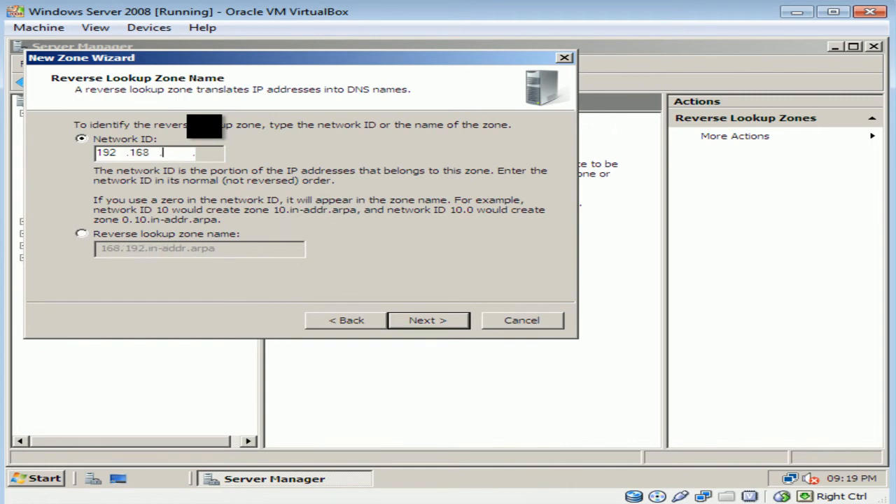
type("0")
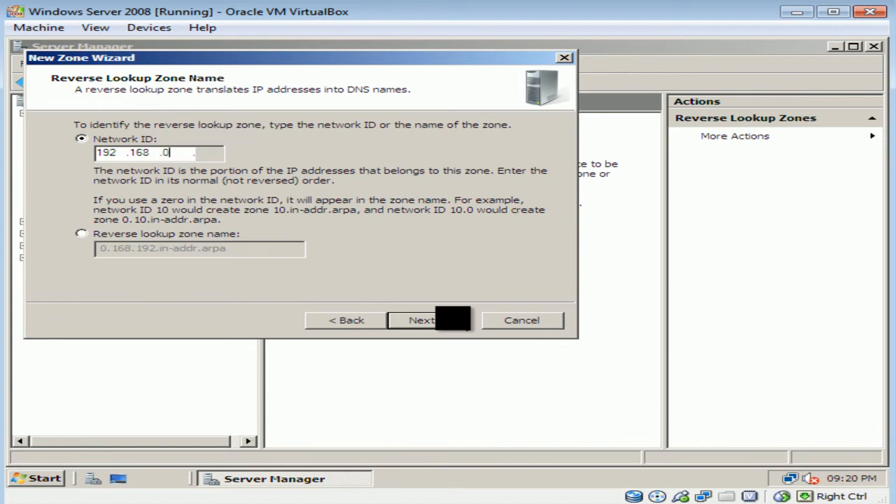
left_click(448, 322)
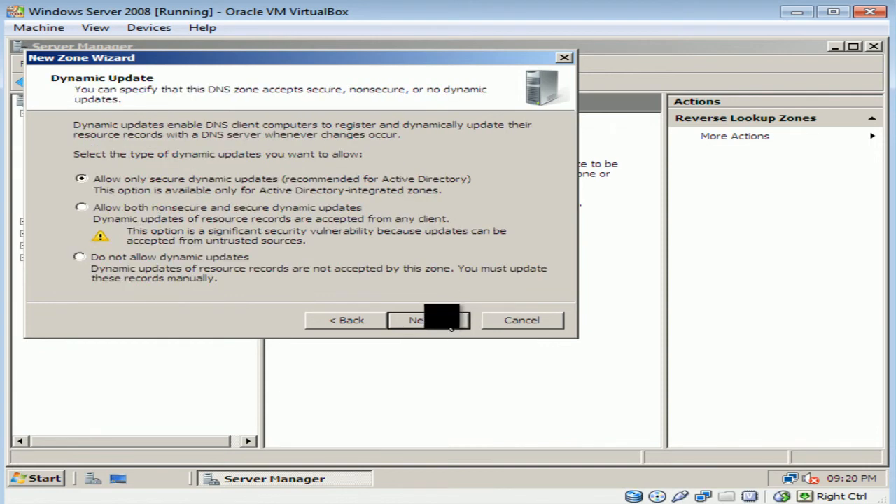
left_click(452, 328)
left_click(448, 321)
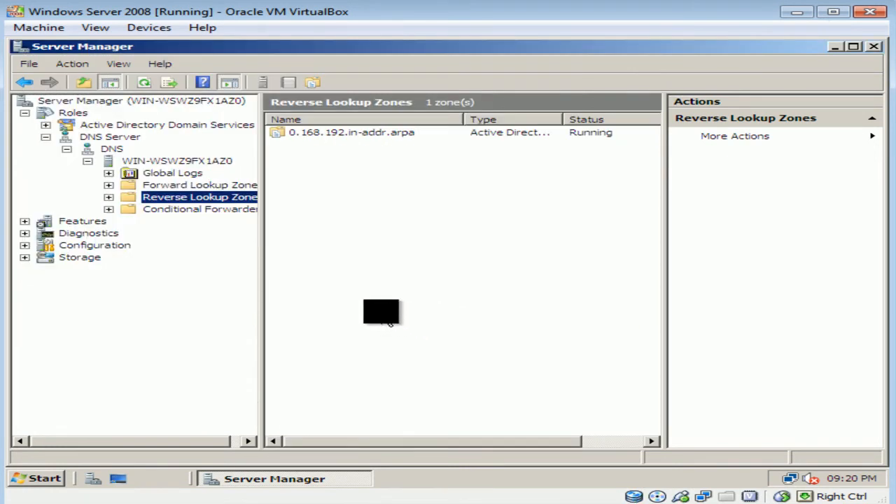
Expand Forward Lookup Zones and show the gyandeo.com zone's records and actions.
left_click(193, 186)
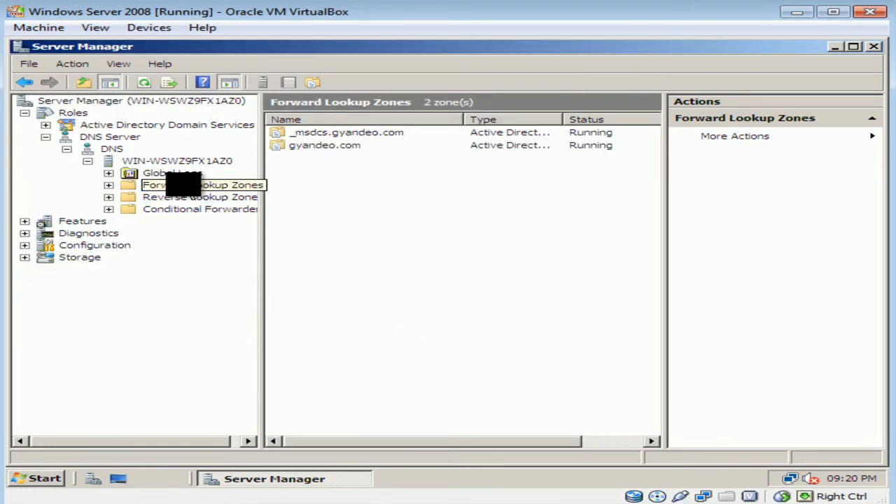
right_click(185, 185)
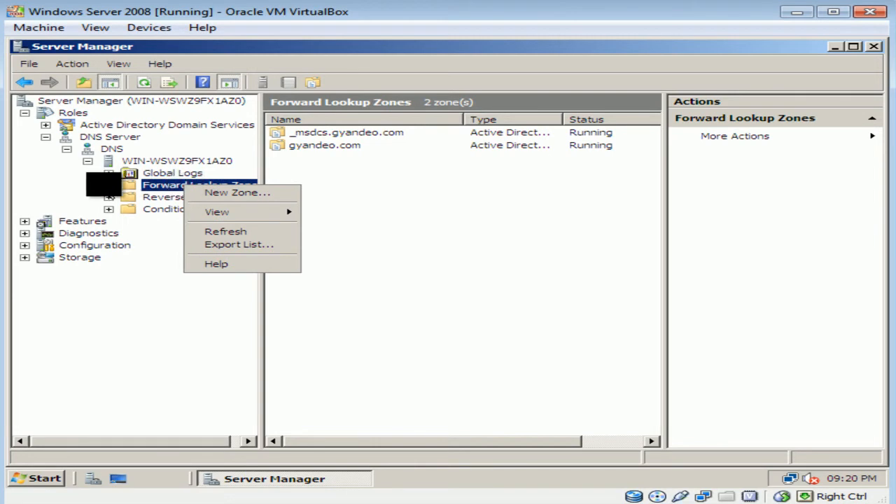
left_click(109, 186)
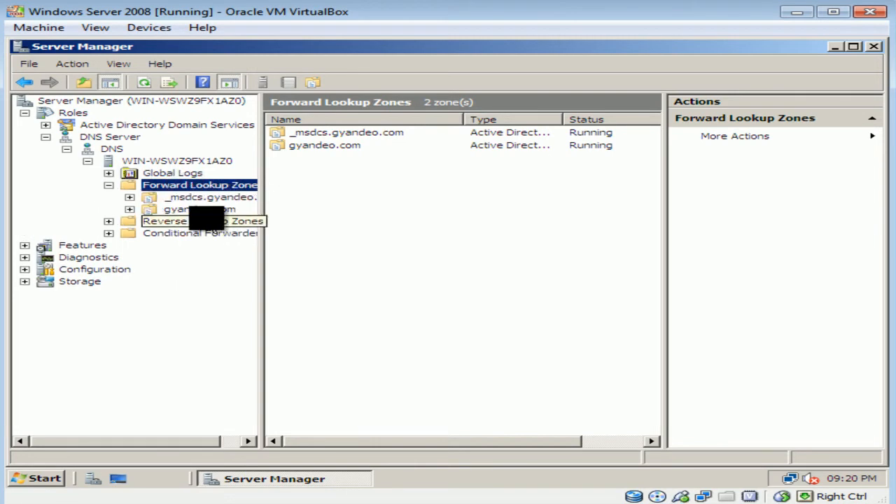
left_click(199, 209)
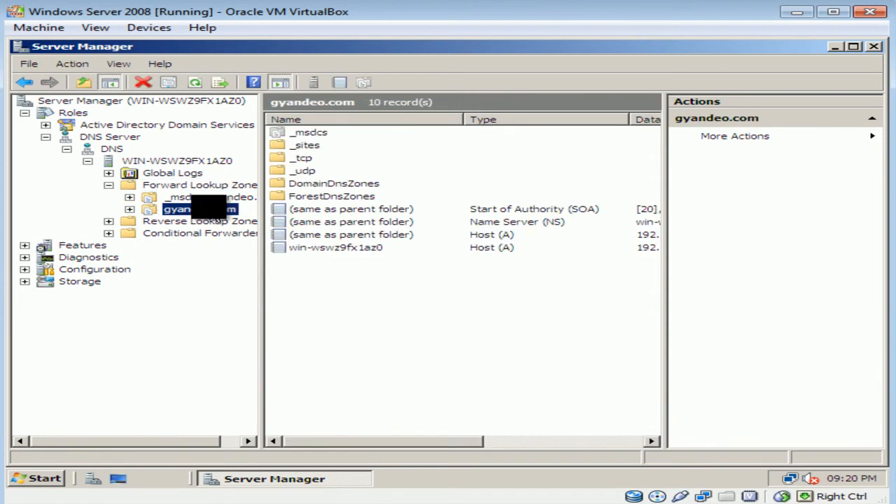
right_click(211, 208)
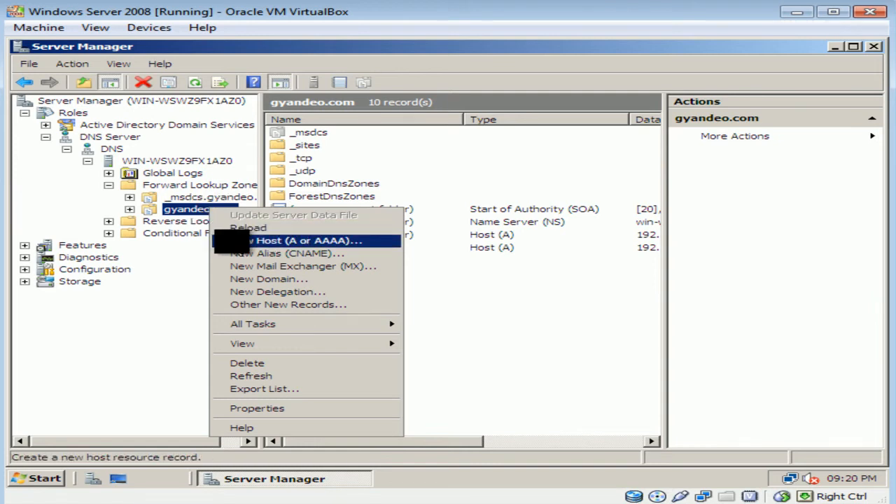
Add a host record for 192.168.0.1 in gyandeo.com with an associated pointer record.
left_click(308, 240)
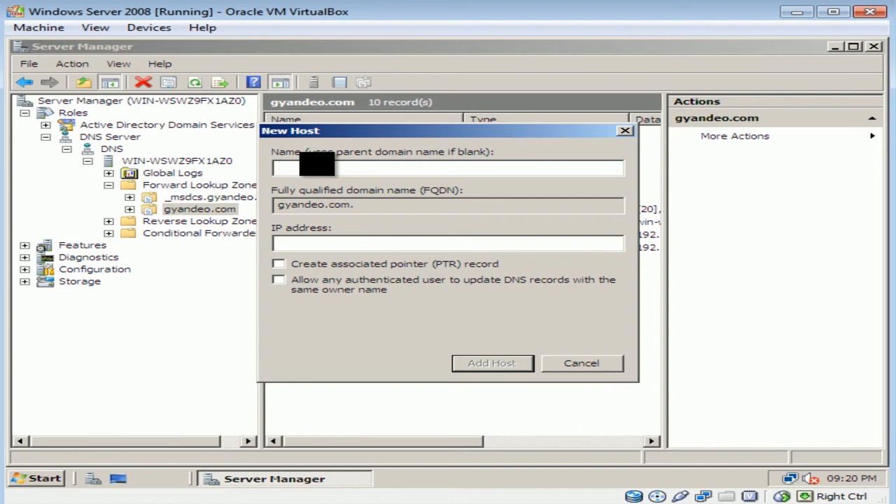
left_click(310, 243)
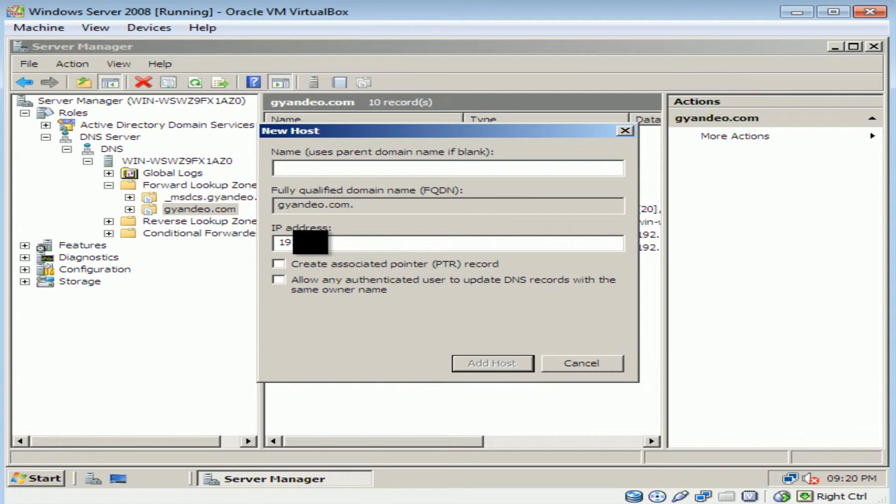
type(".168.0.1")
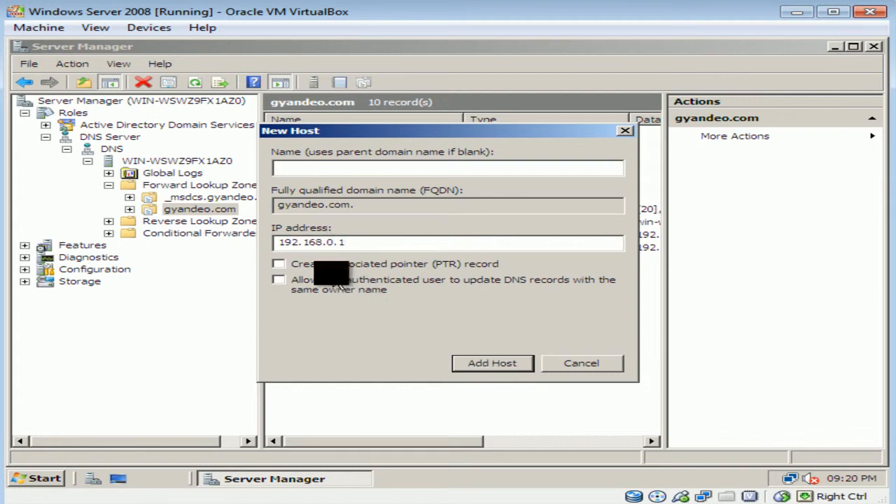
left_click(279, 264)
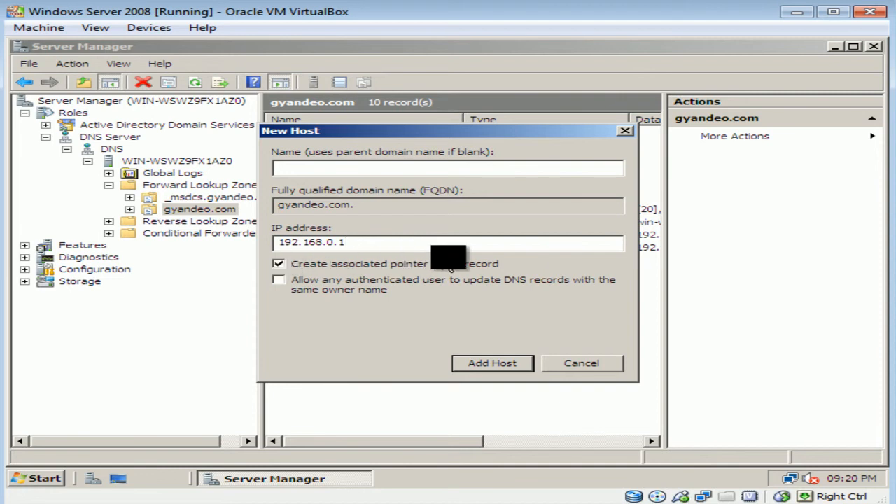
left_click(519, 369)
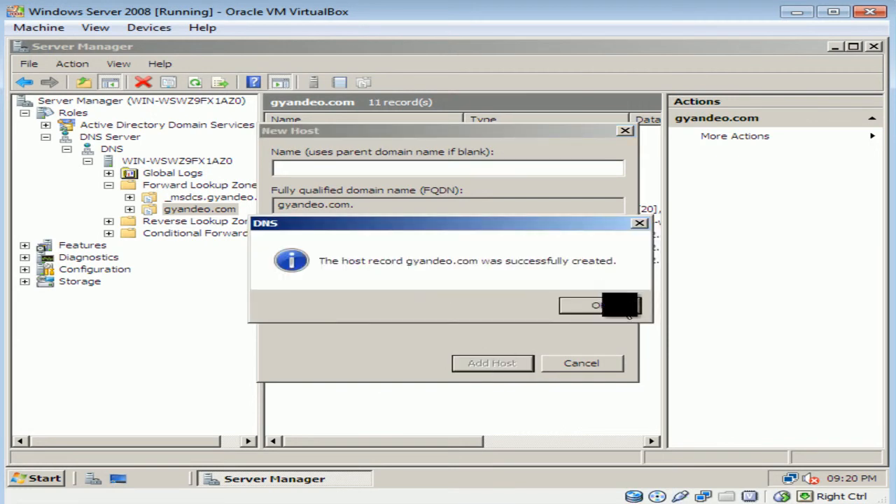
left_click(608, 308)
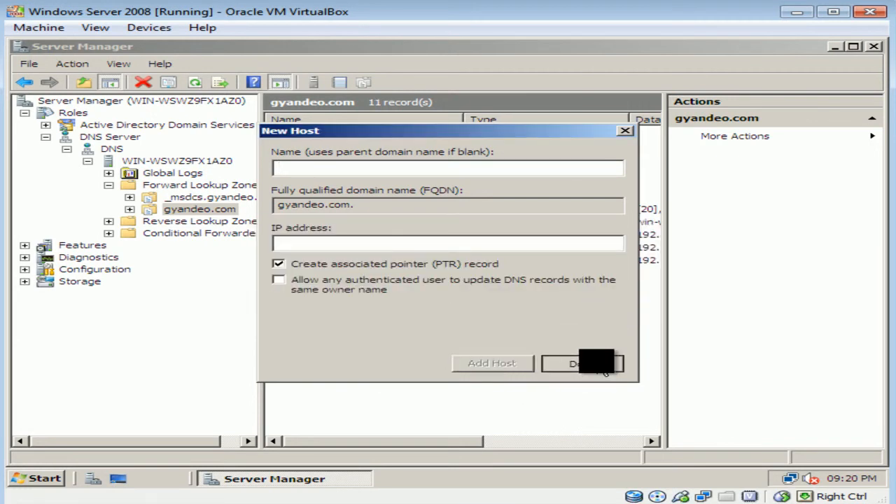
left_click(592, 366)
Inspect the 192.168.0.1 PTR record in 0.168.192.in-addr.arpa, then start launching a Command Prompt.
double_click(178, 221)
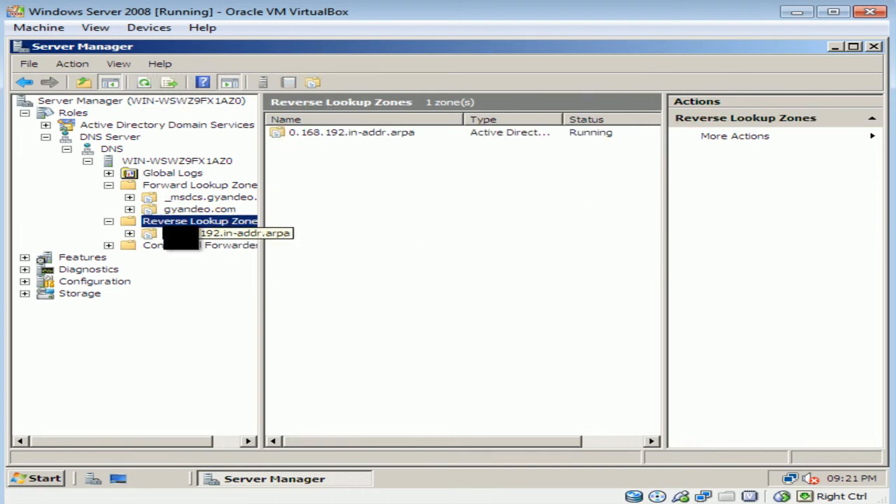
left_click(155, 235)
left_click(333, 159)
left_click_drag(396, 441, 315, 441)
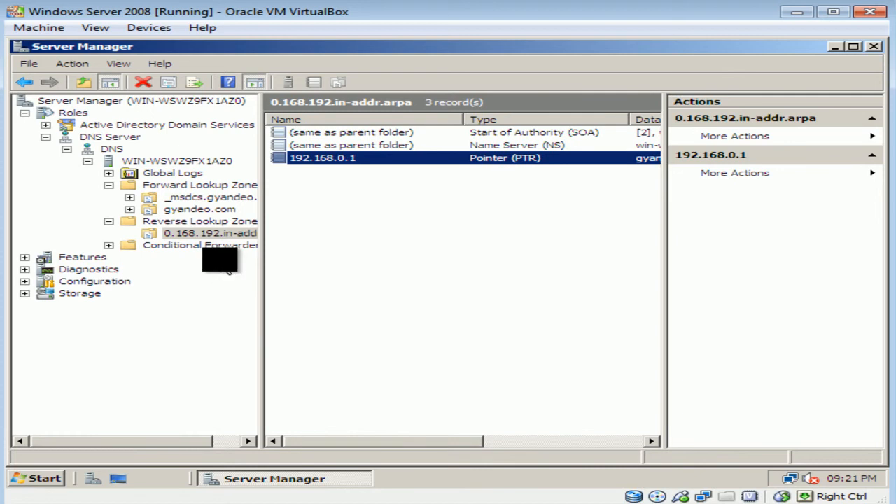
left_click(38, 479)
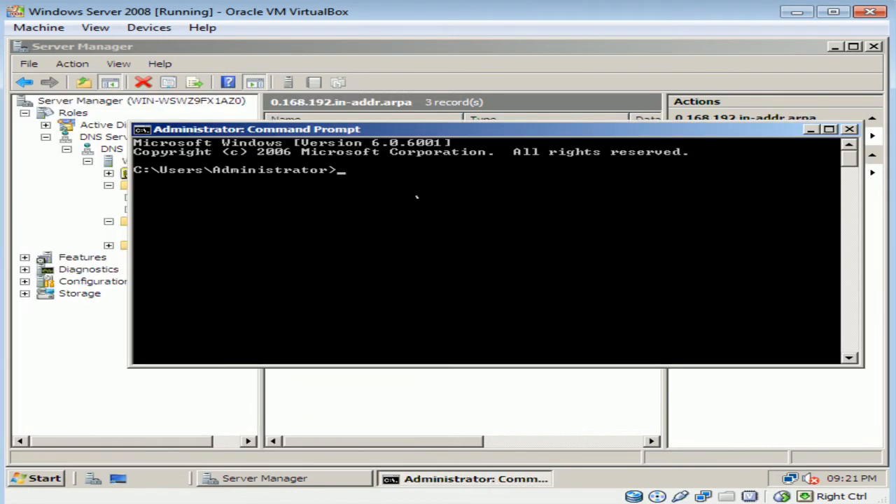
Use nslookup to resolve 192.168.0.1 and gyandeo.com against the local DNS server.
type("nslookup")
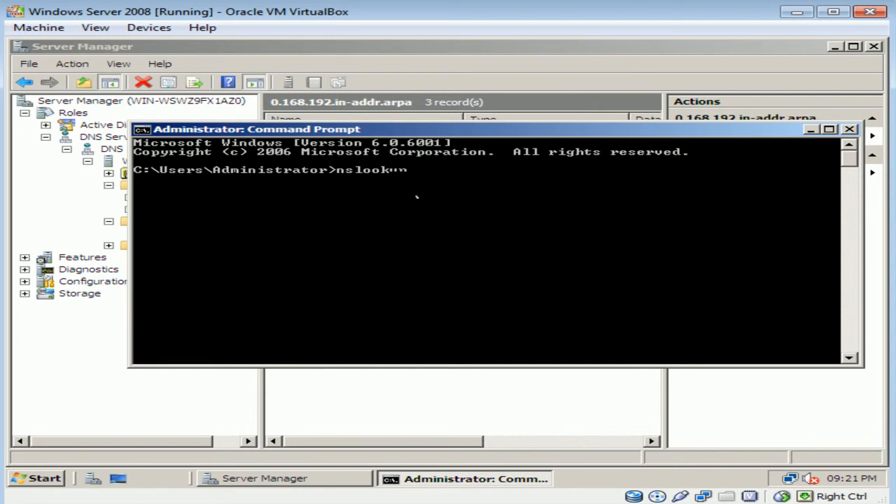
key("Return")
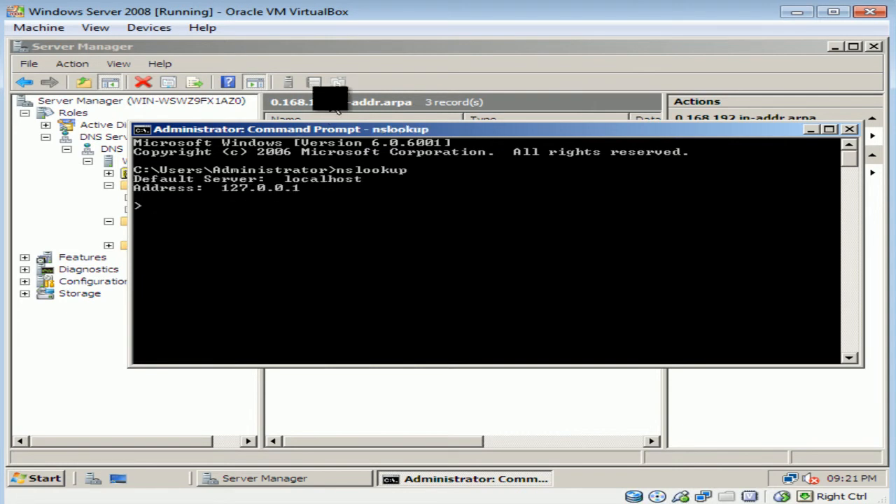
left_click_drag(396, 131, 374, 187)
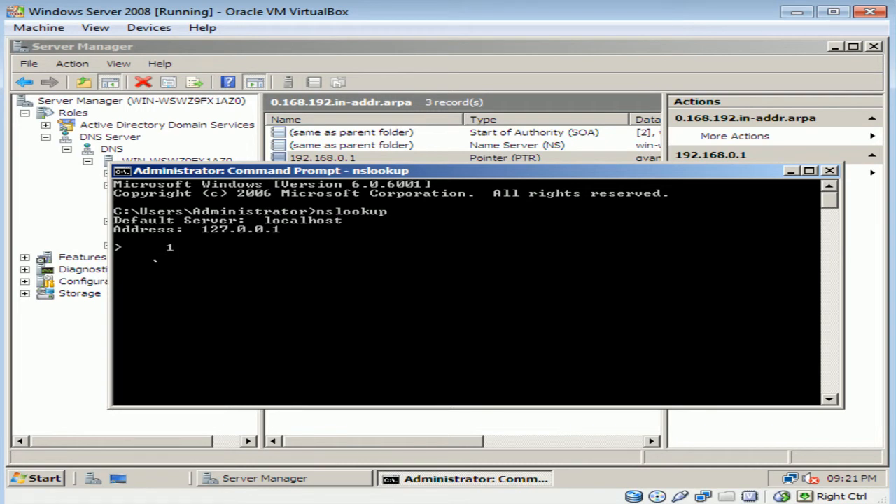
type("6")
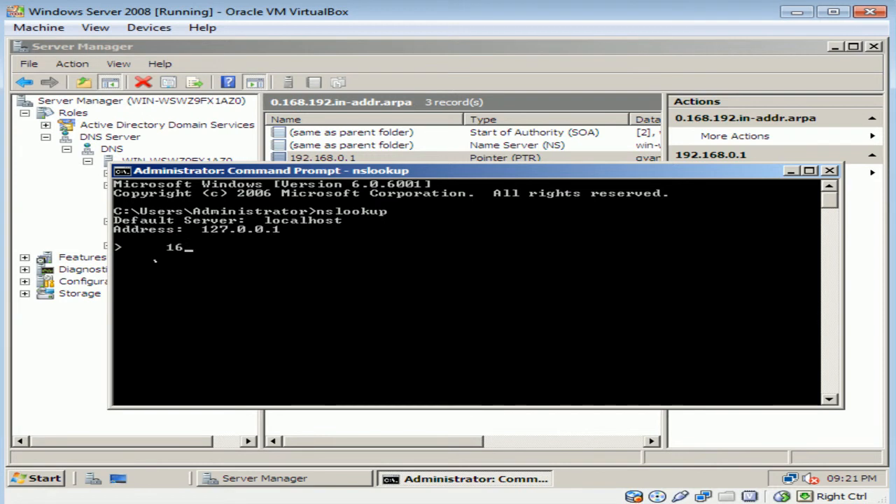
type("8.0.1")
key("Return")
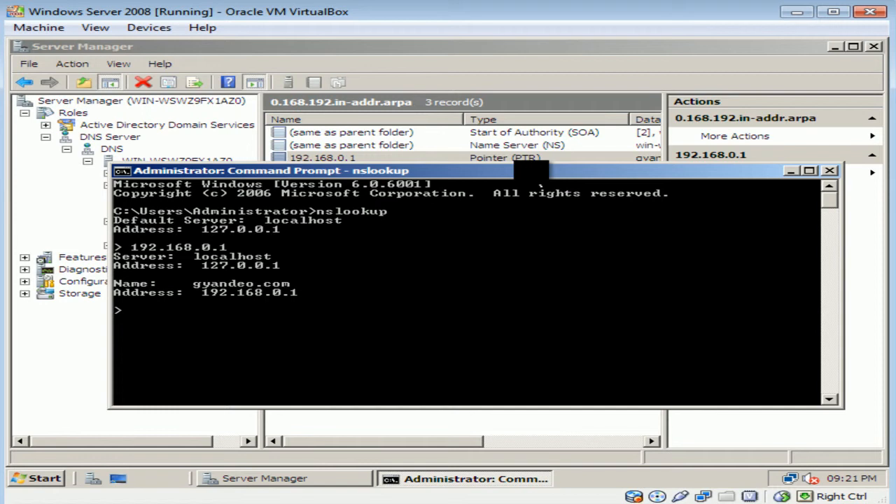
type("gyandeo.com")
key("Return")
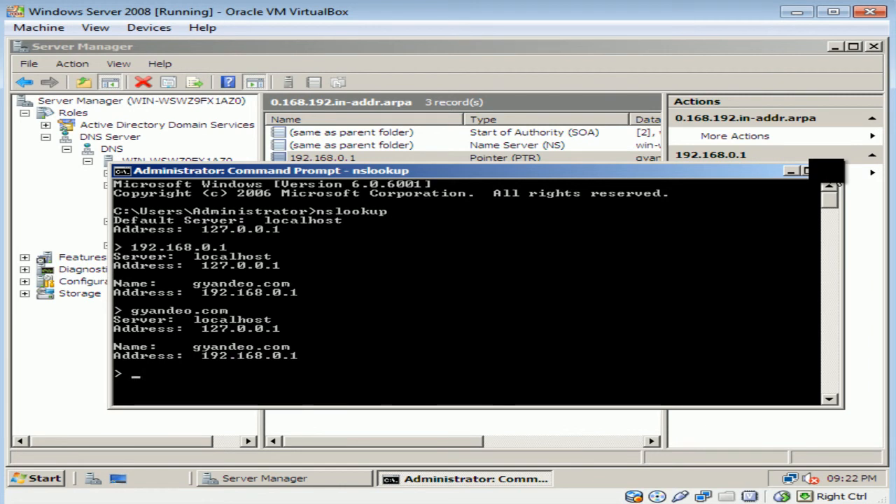
Close the Command Prompt and collapse the forward and reverse lookup zone folders.
left_click(837, 173)
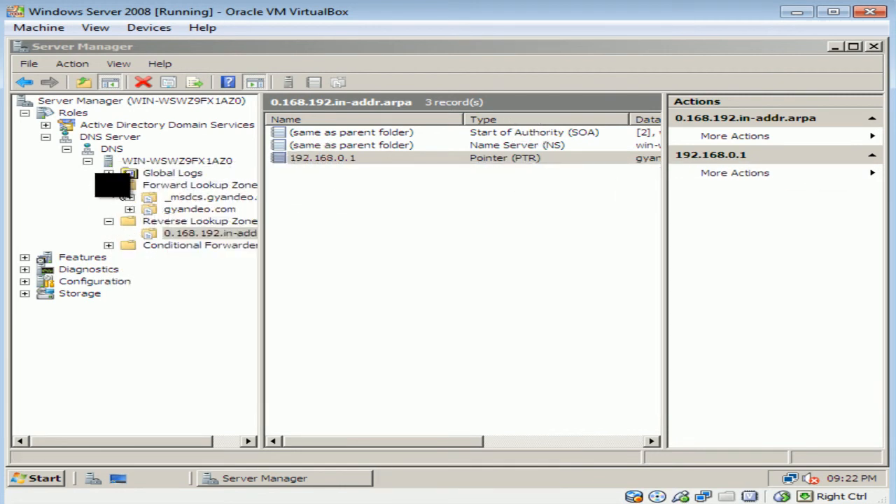
left_click(109, 185)
left_click(108, 196)
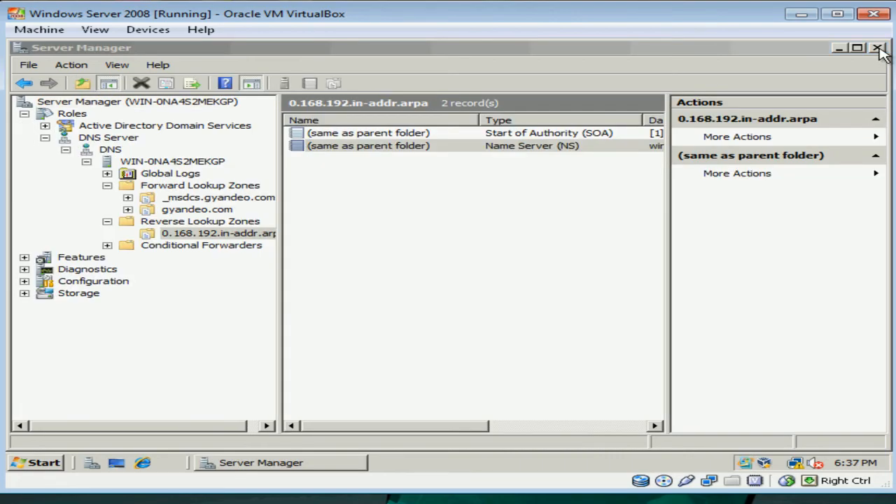
Close Server Manager and switch to the Windows Vista G virtual machine.
left_click(879, 49)
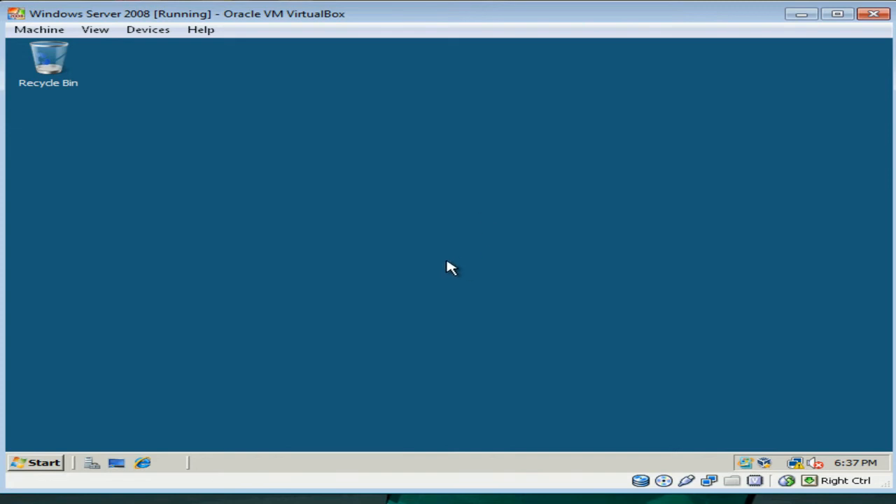
left_click(204, 501)
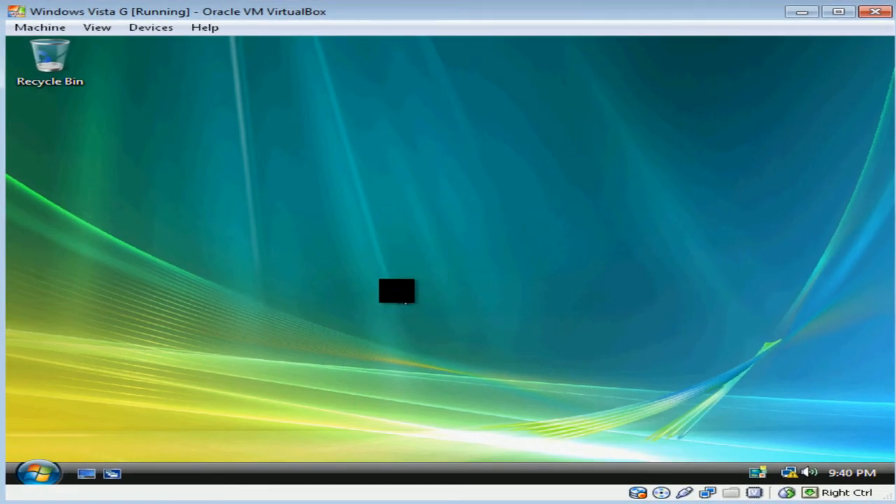
Open the Local Area Connection's TCP/IPv4 properties via Network and Sharing Center.
right_click(788, 471)
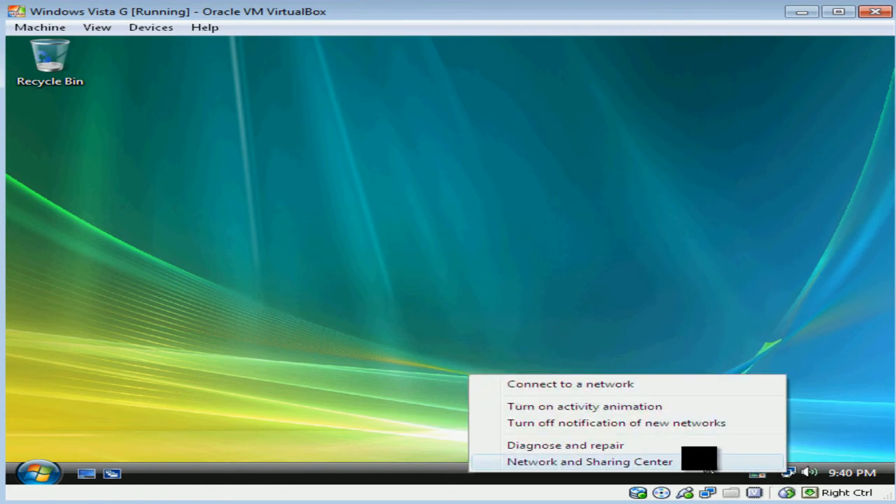
left_click(640, 462)
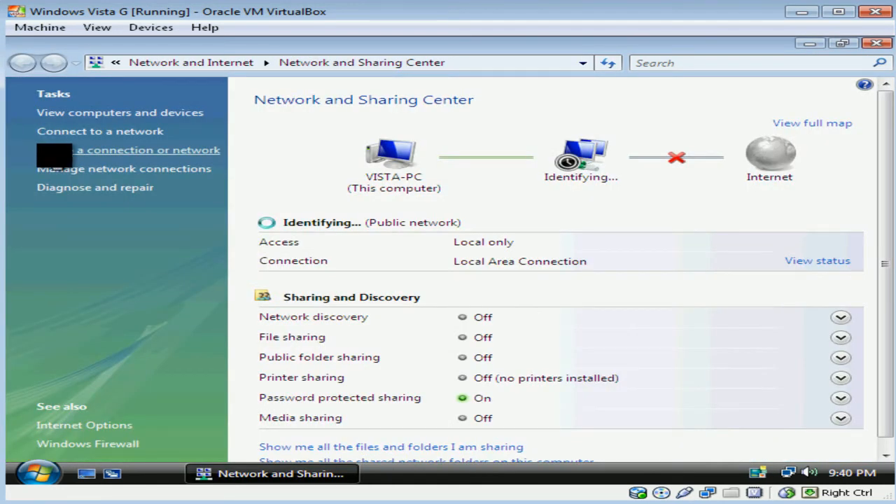
left_click(63, 169)
right_click(37, 148)
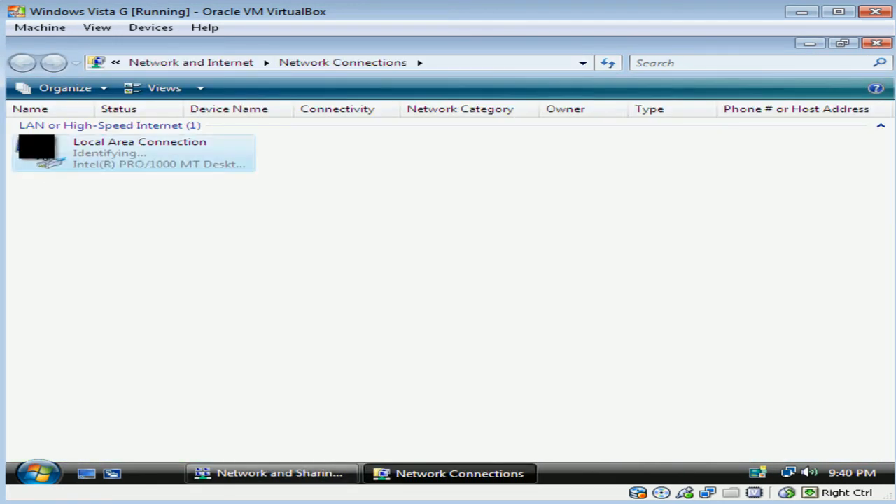
left_click(150, 290)
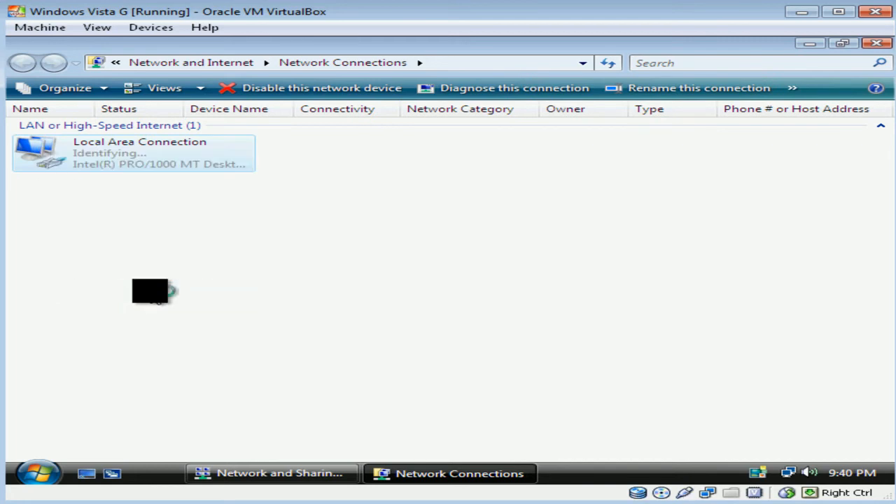
left_click(532, 291)
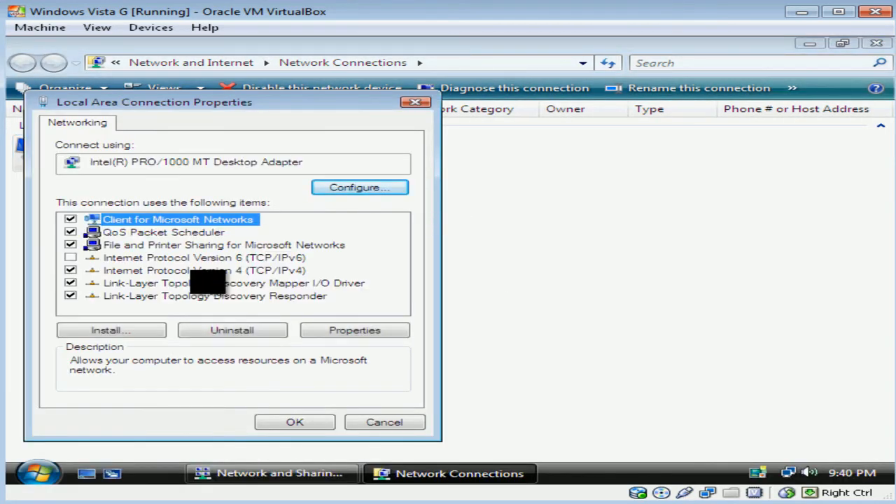
left_click(232, 270)
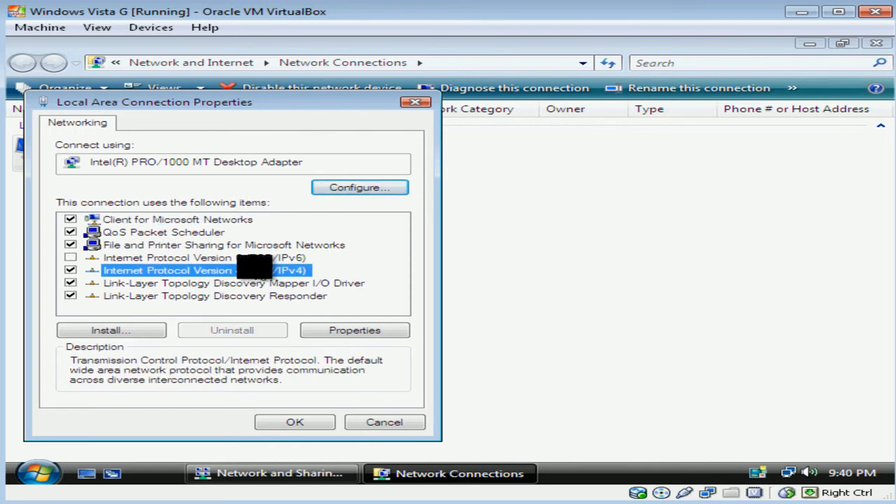
left_click(371, 331)
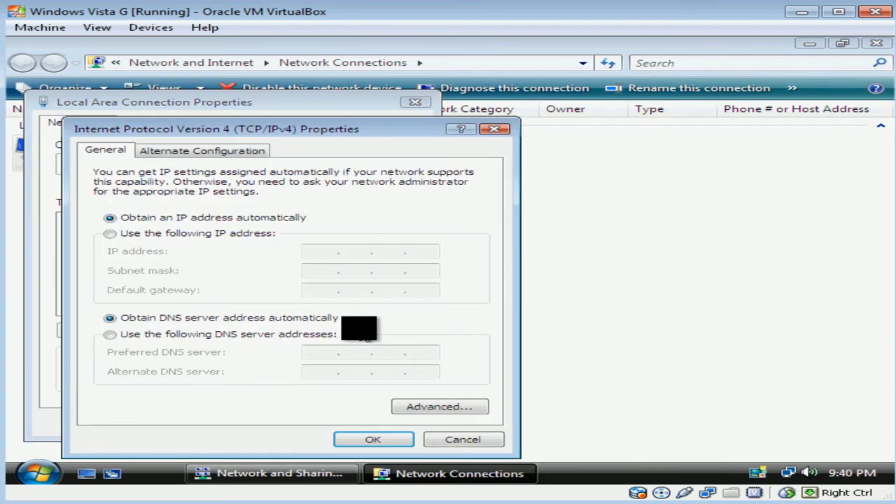
Set static IP 192.168.0.2, mask 255.255.255.0, gateway and preferred DNS 192.168.0.1, and save.
left_click(168, 233)
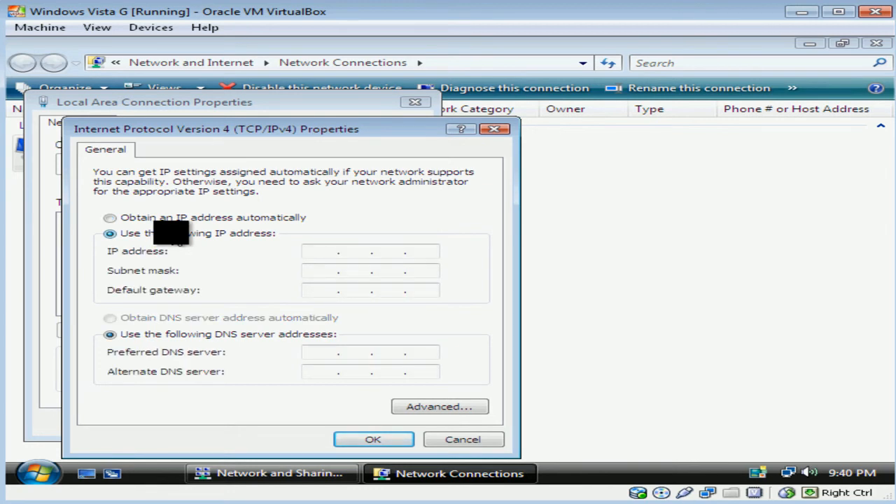
left_click(316, 251)
type("192 . ")
type("168 . 52")
left_click(329, 271)
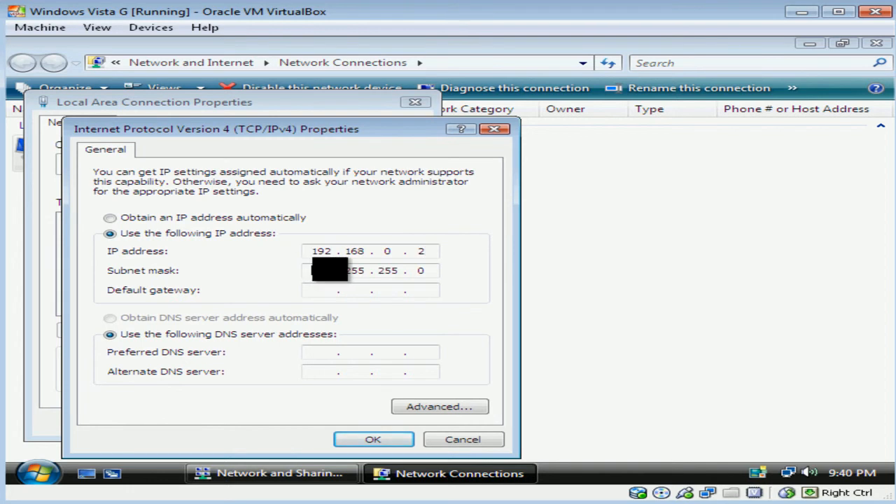
left_click(335, 291)
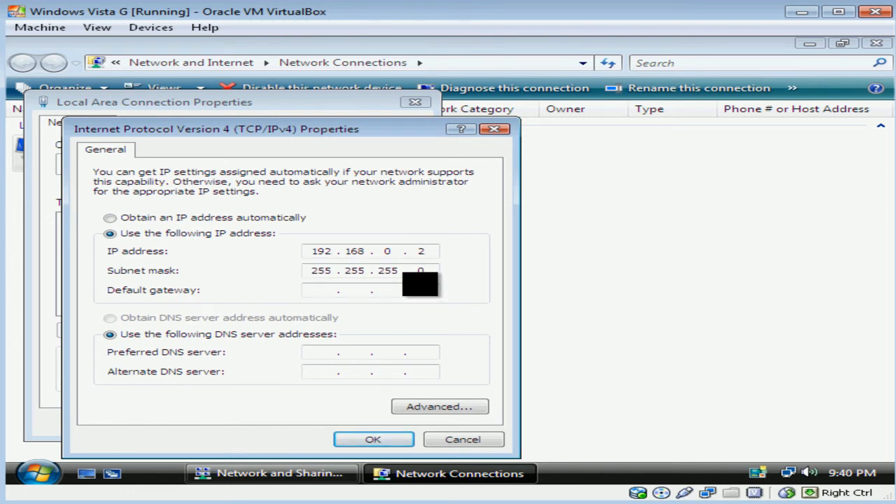
type("192")
type("168")
type("0")
type("1")
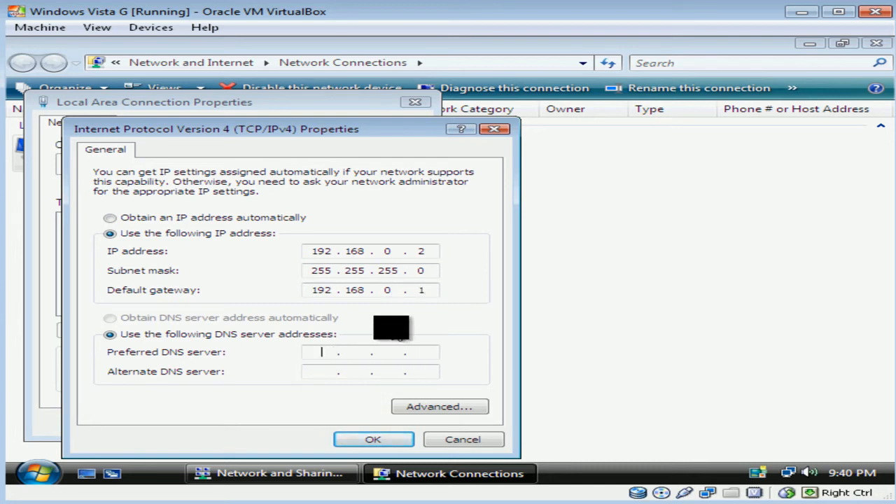
type("192")
type("168")
type("0")
type("1")
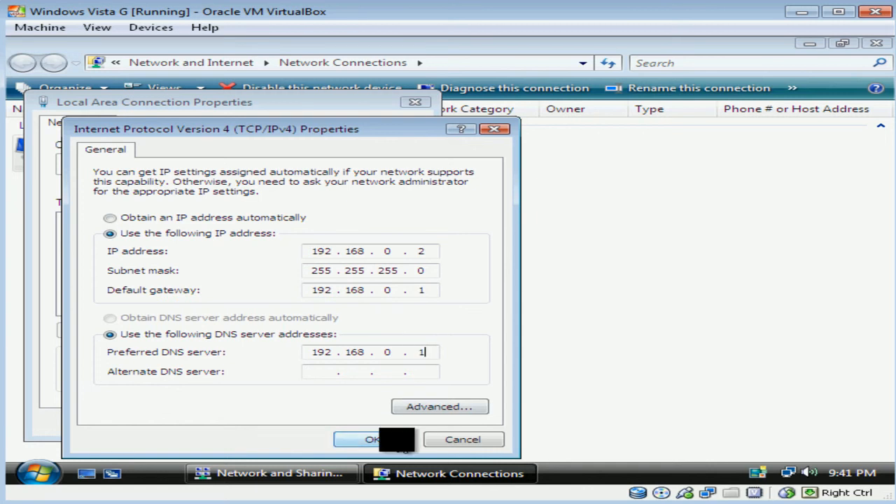
left_click(392, 440)
left_click(283, 423)
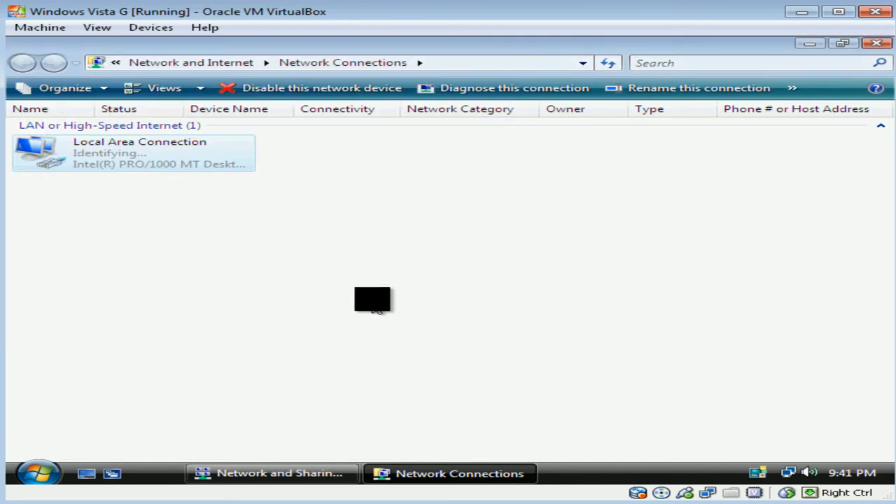
left_click(373, 299)
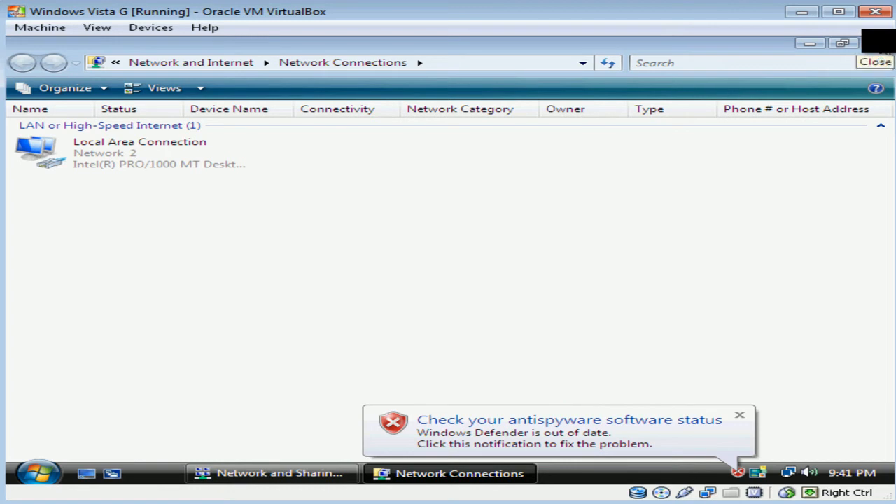
Close the Vista network windows and attach VirtualBox Adapter 1 to Internal Network 'intnet'.
left_click(881, 43)
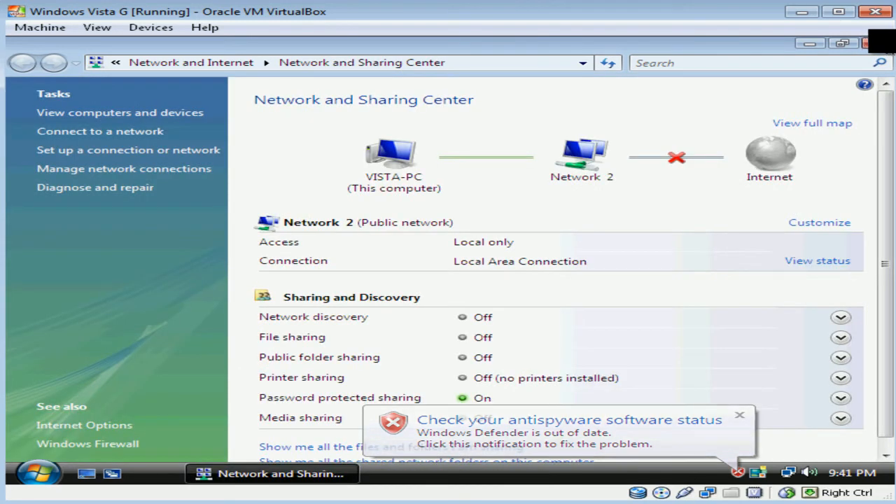
left_click(881, 43)
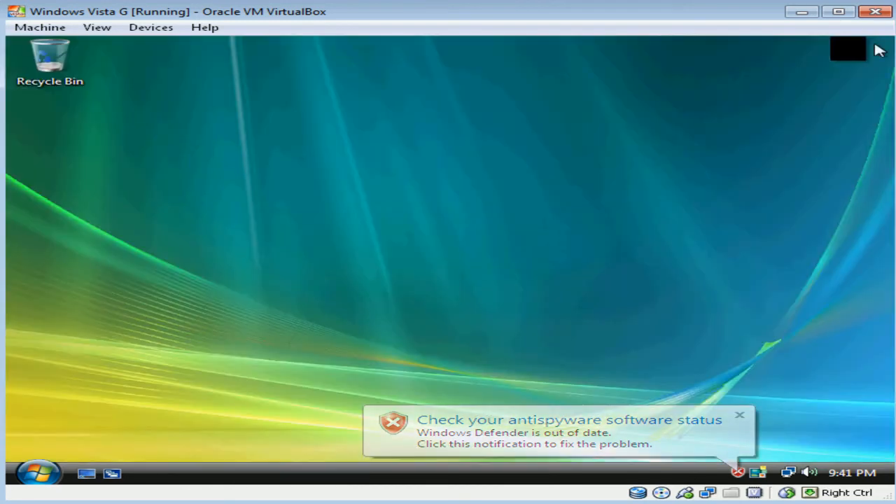
left_click(146, 34)
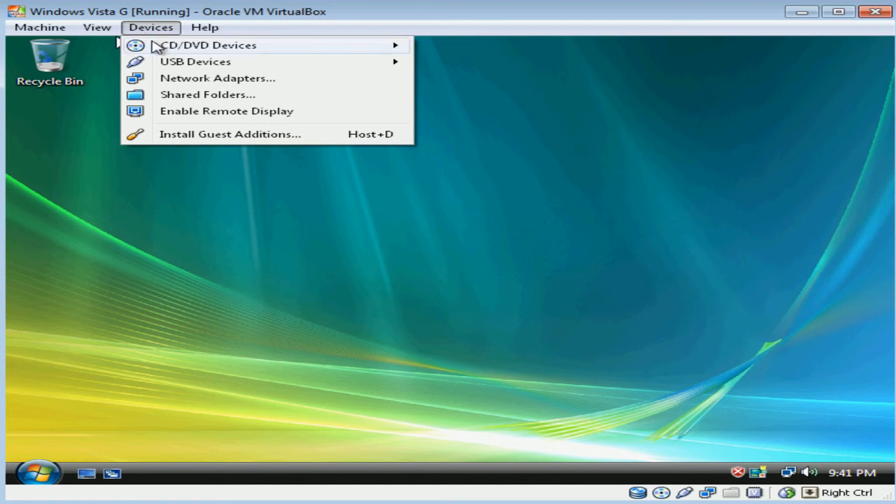
left_click(184, 78)
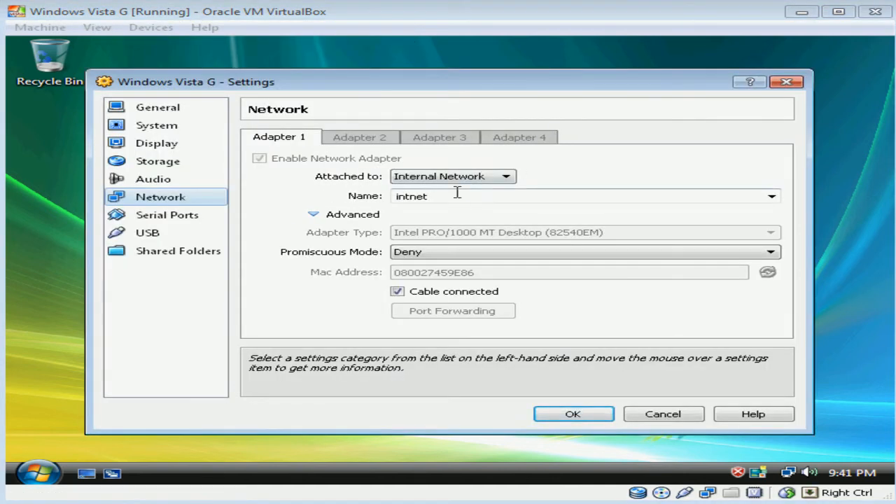
left_click(482, 182)
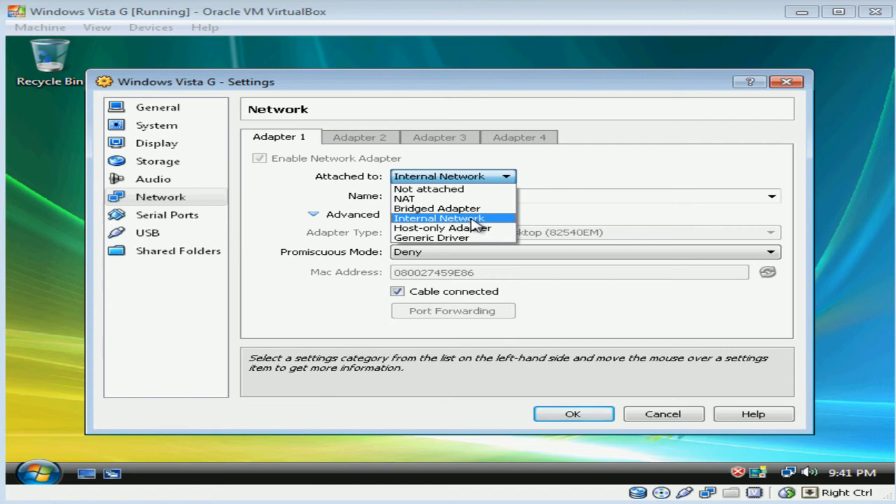
left_click(472, 219)
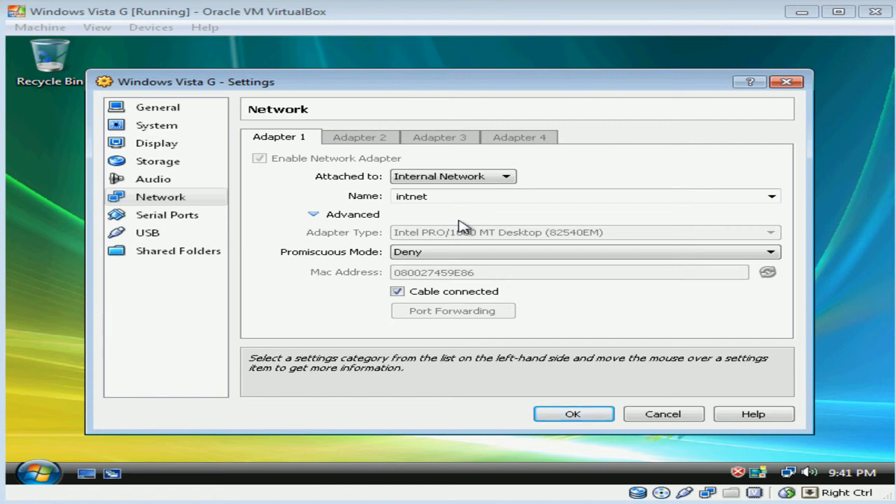
left_click(573, 414)
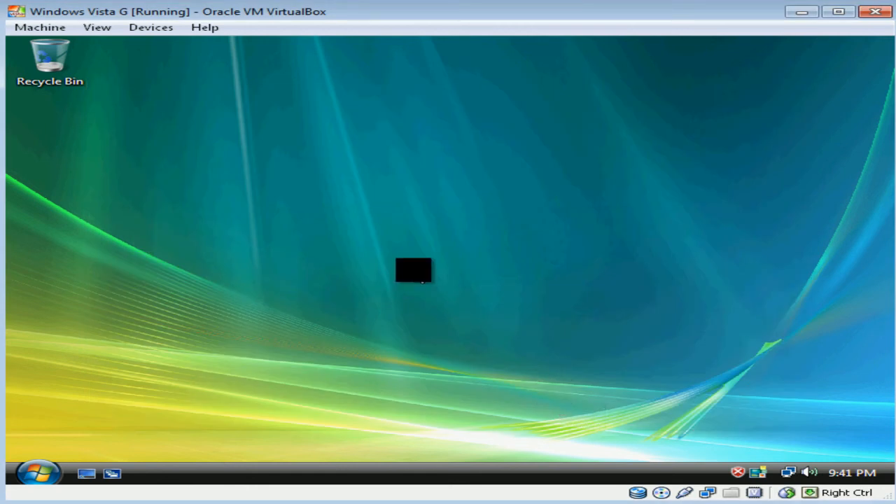
Ping 192.168.0.1 from a Command Prompt, confirm four replies with 0% loss, then close it.
left_click(40, 471)
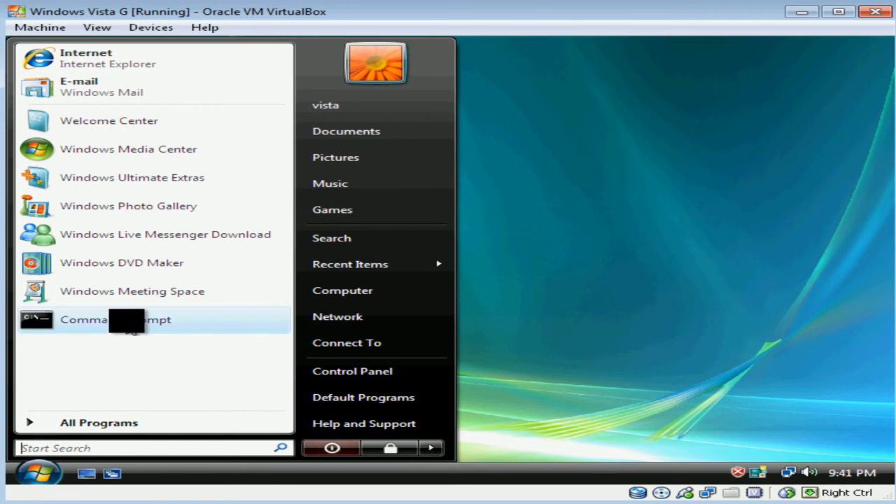
left_click(127, 332)
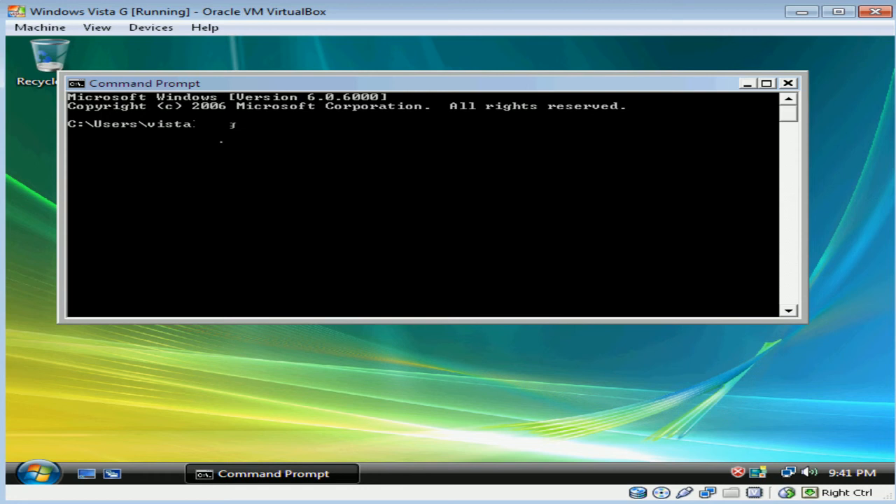
type("192.168.0.1")
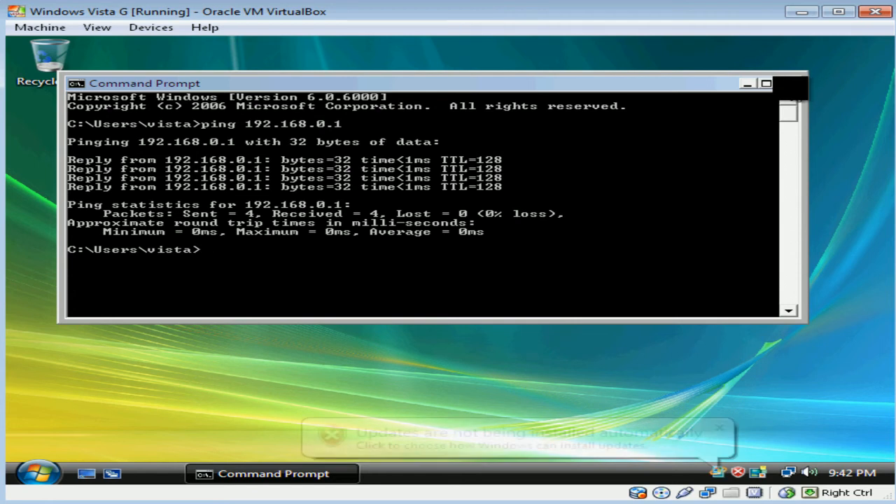
left_click(792, 85)
Open the computer name and domain change settings from Computer Properties, approving the permission prompt.
left_click(39, 474)
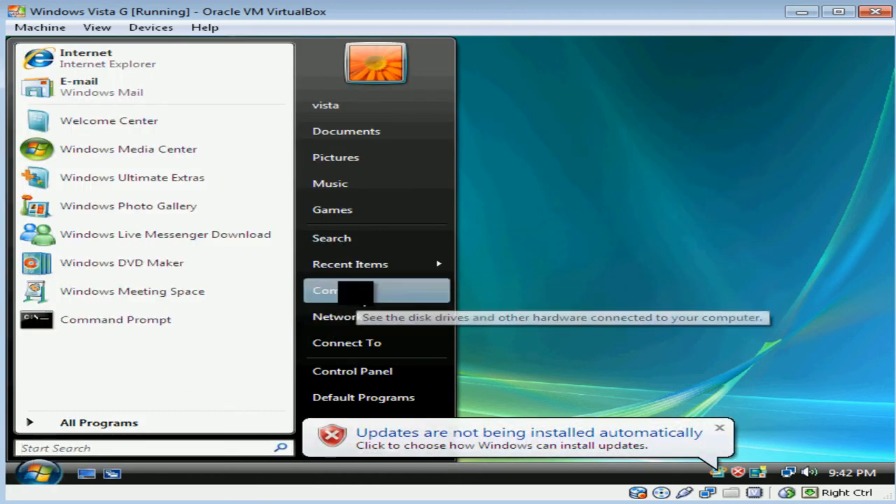
right_click(355, 291)
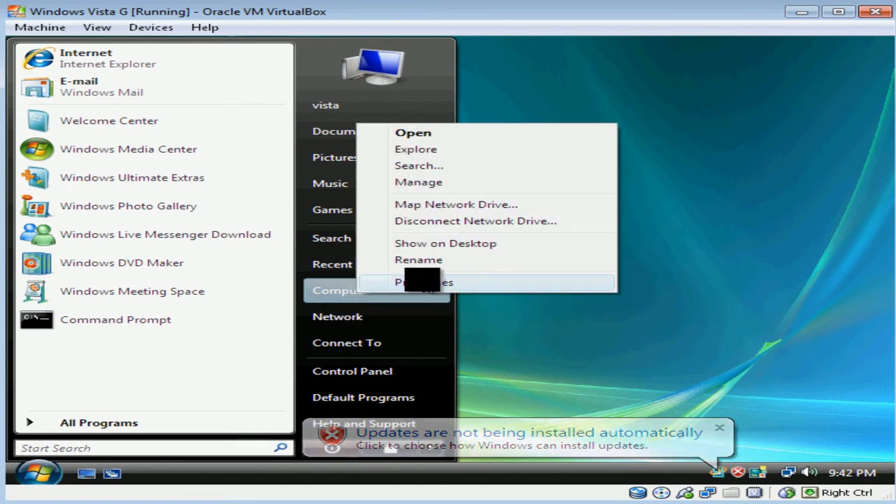
left_click(430, 283)
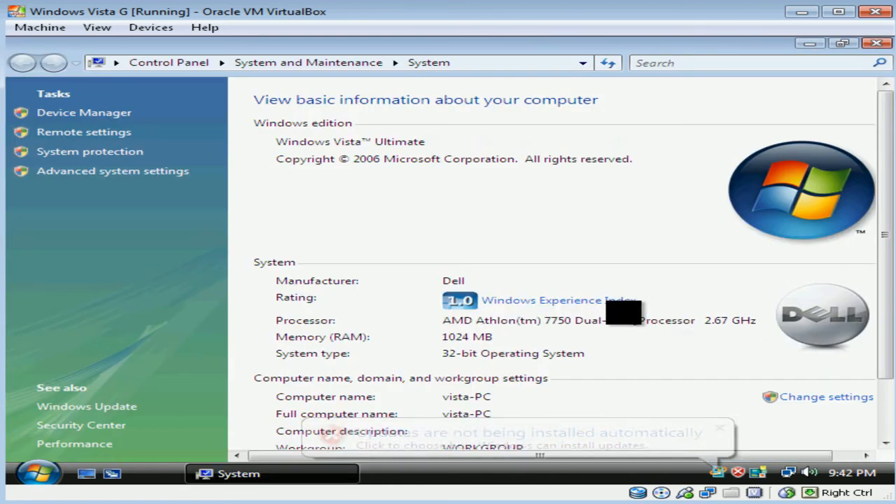
left_click(806, 398)
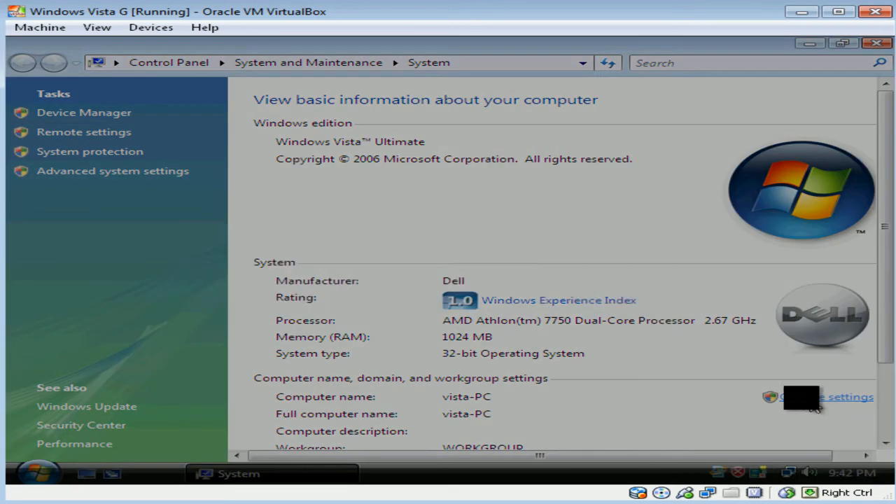
left_click(541, 290)
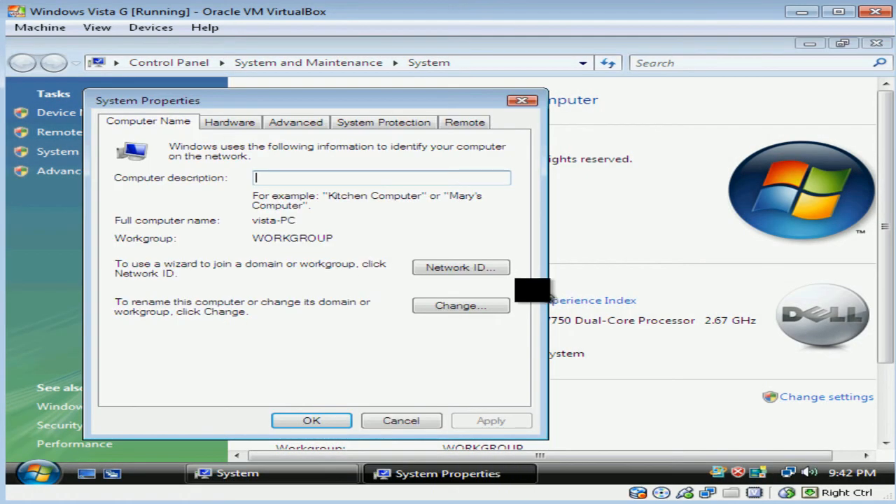
left_click(469, 306)
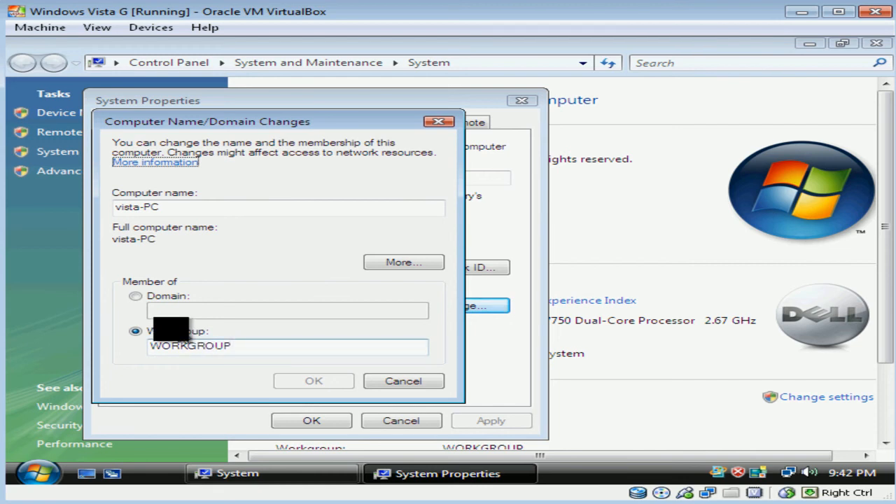
Make the computer a member of the gyandeo.com domain and submit the change.
left_click(135, 297)
left_click(187, 309)
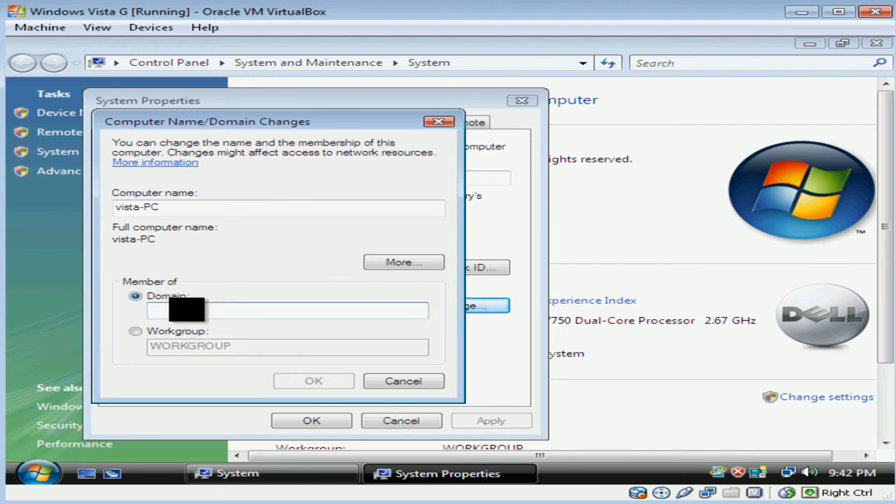
type("gya")
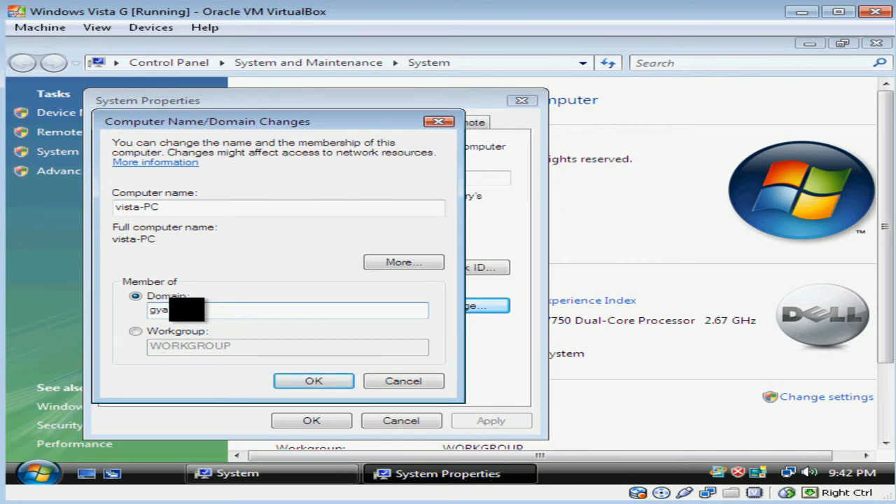
type("om")
left_click(314, 381)
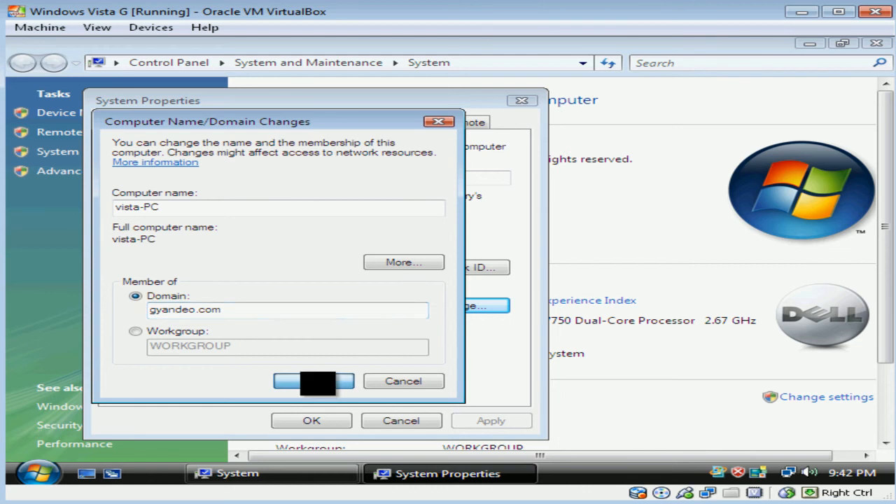
Authorize the join with the domain Administrator credentials and accept the welcome-to-domain message.
left_click(228, 243)
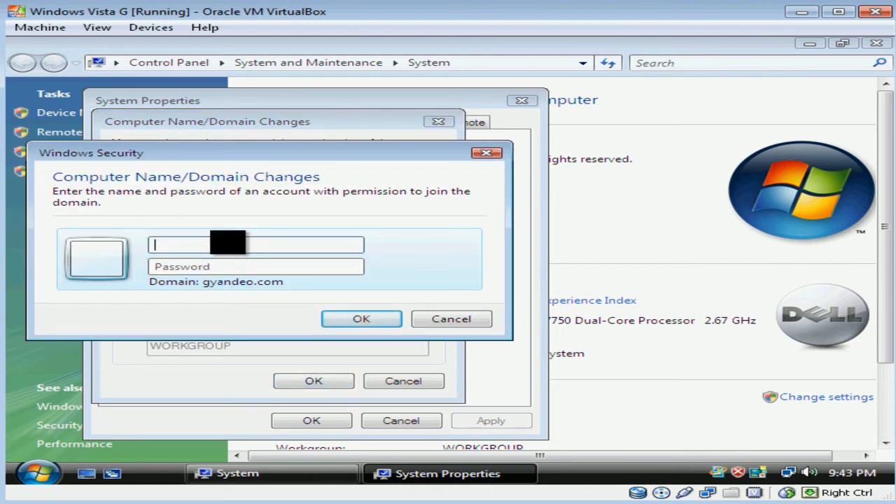
type("Administ")
key("Tab")
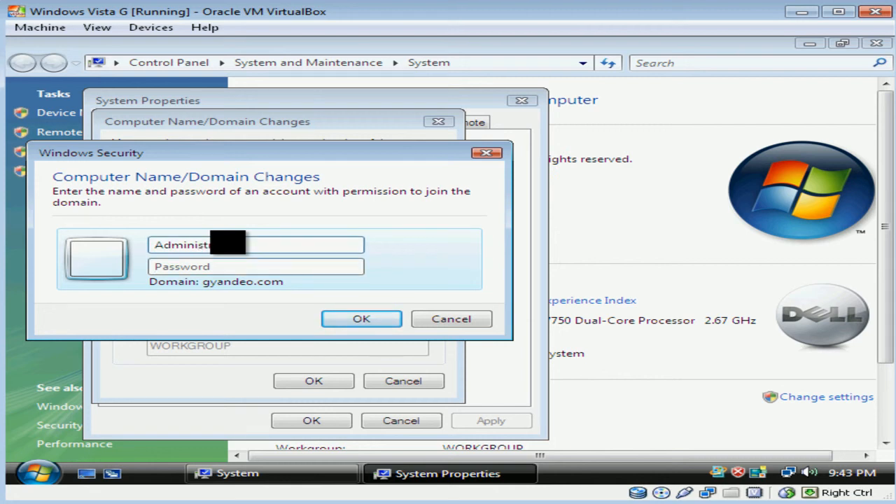
type("****************")
key("Return")
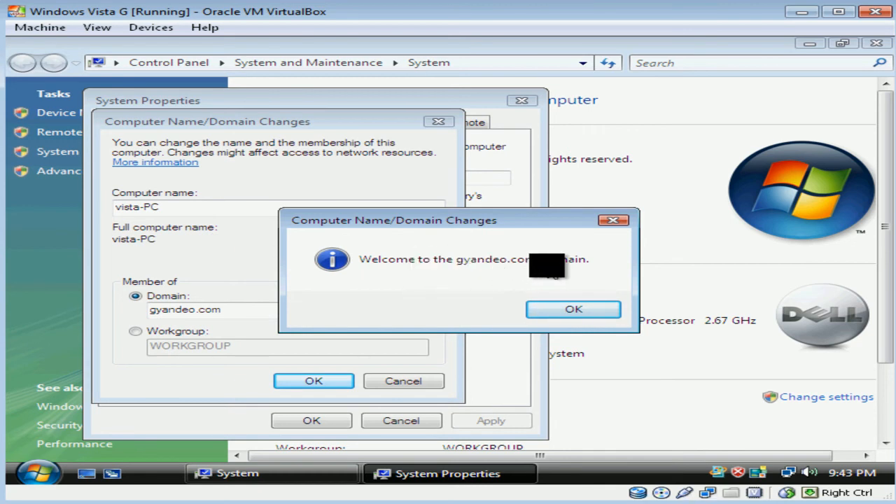
left_click(574, 308)
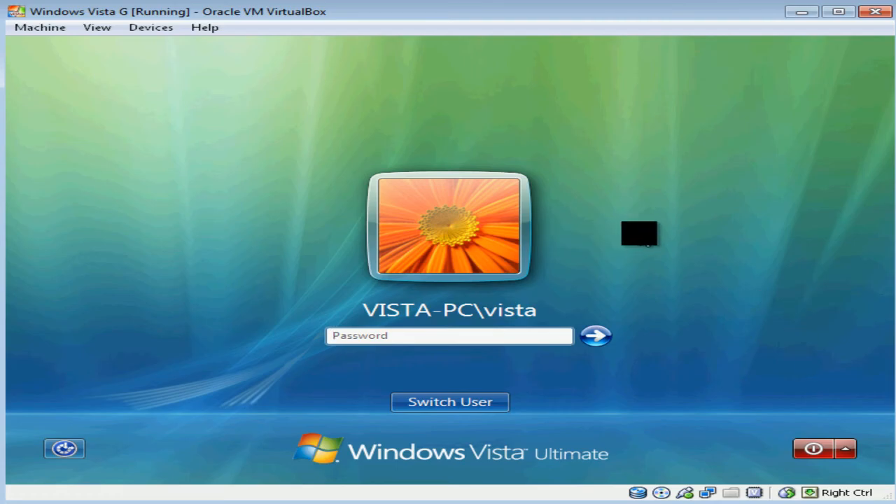
Log on as another user with gyandeo.com\Administrator and the domain administrator password.
left_click(487, 406)
left_click(547, 301)
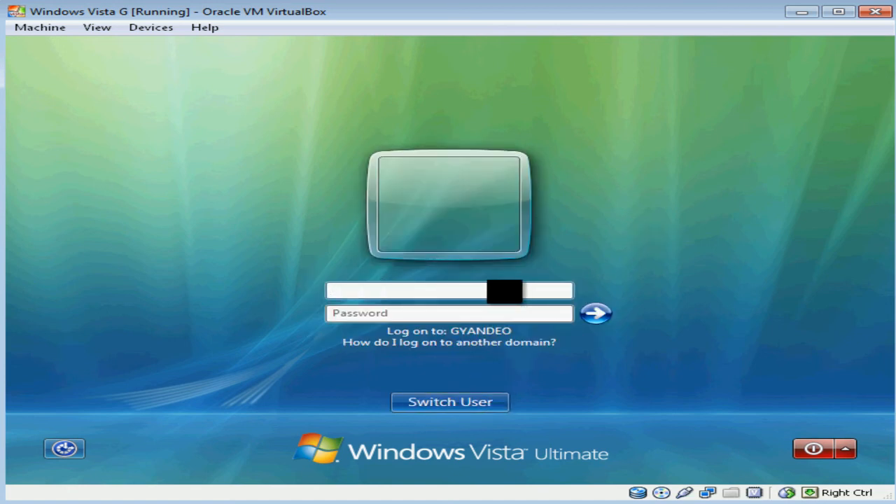
type("gyandeo.com\\")
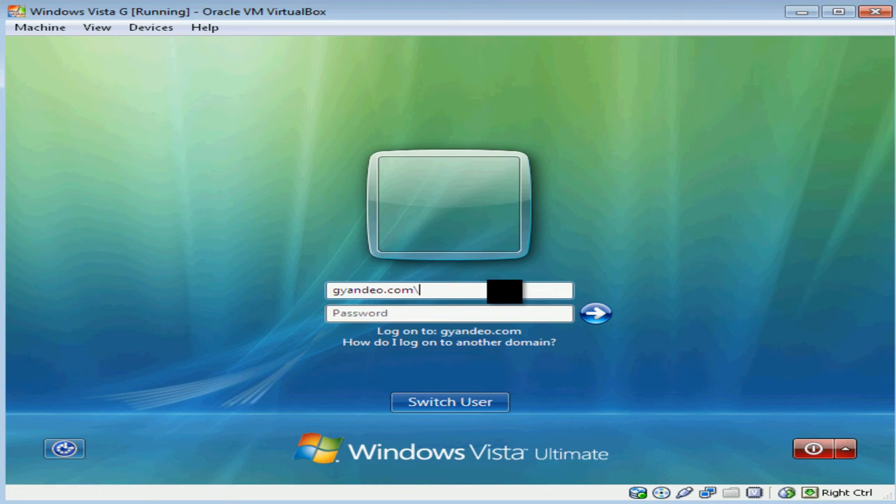
type("Administrat")
key("Tab")
type("•••••••••••••••••")
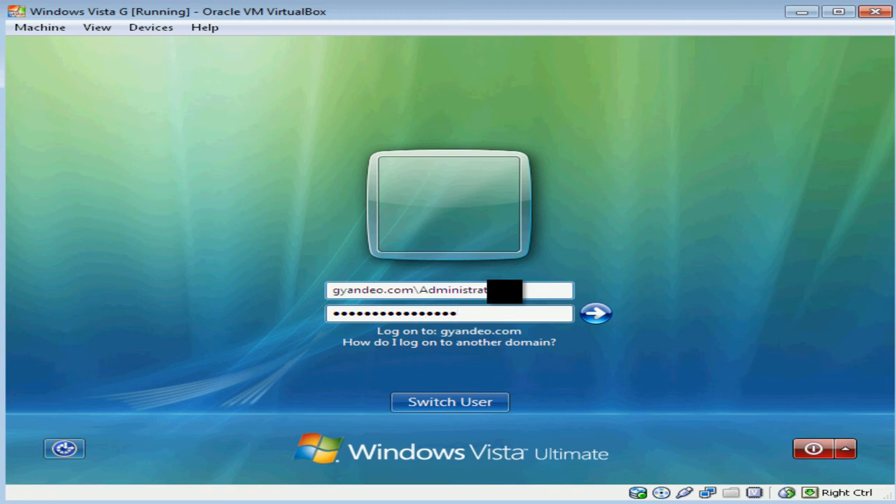
key("Return")
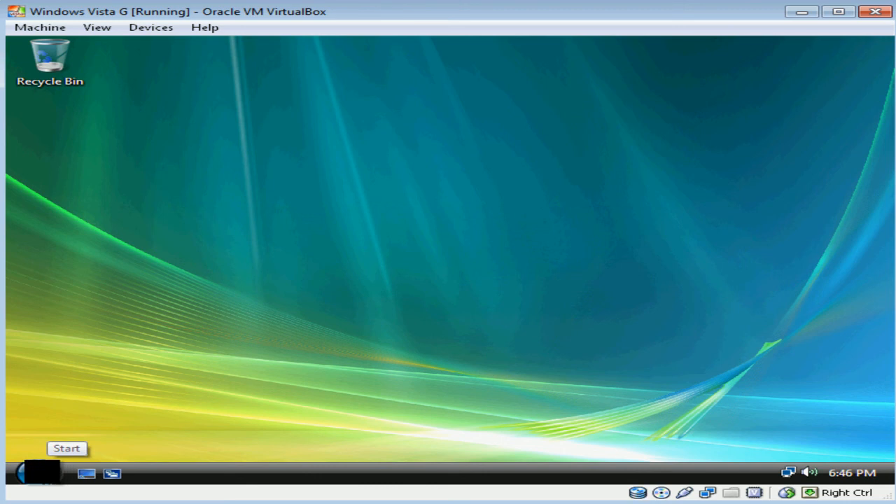
Open Computer's System properties and confirm full name vista-PC.gyandeo.com in domain gyandeo.com.
left_click(42, 472)
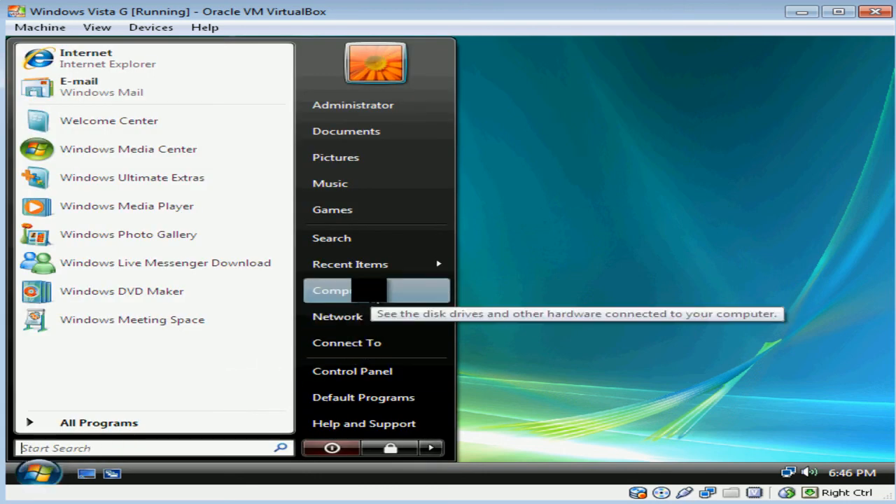
right_click(369, 290)
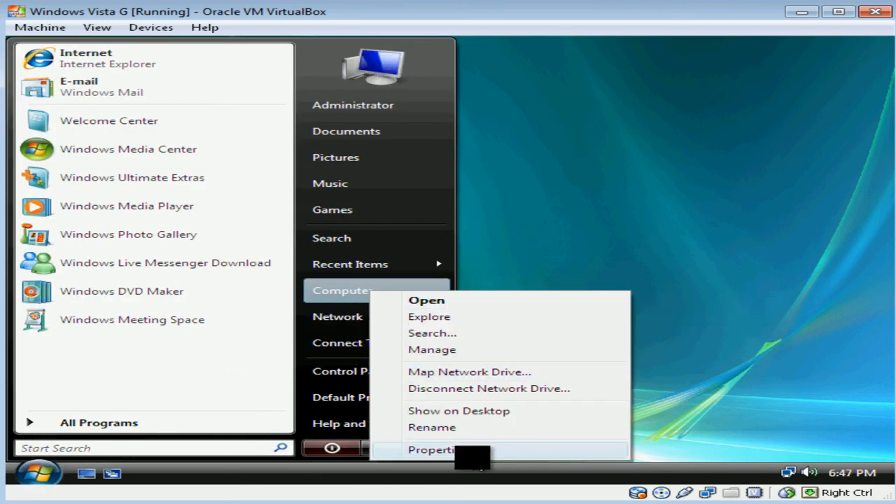
left_click(472, 452)
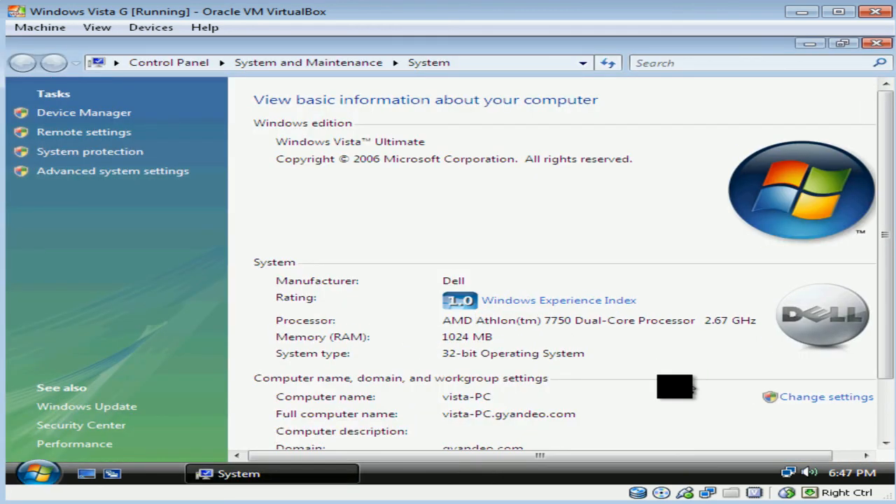
scroll(663, 391, "down", 1)
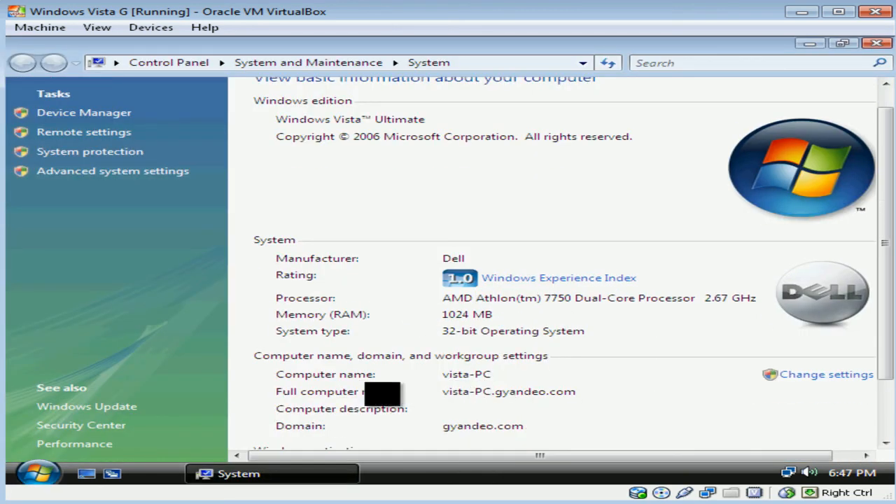